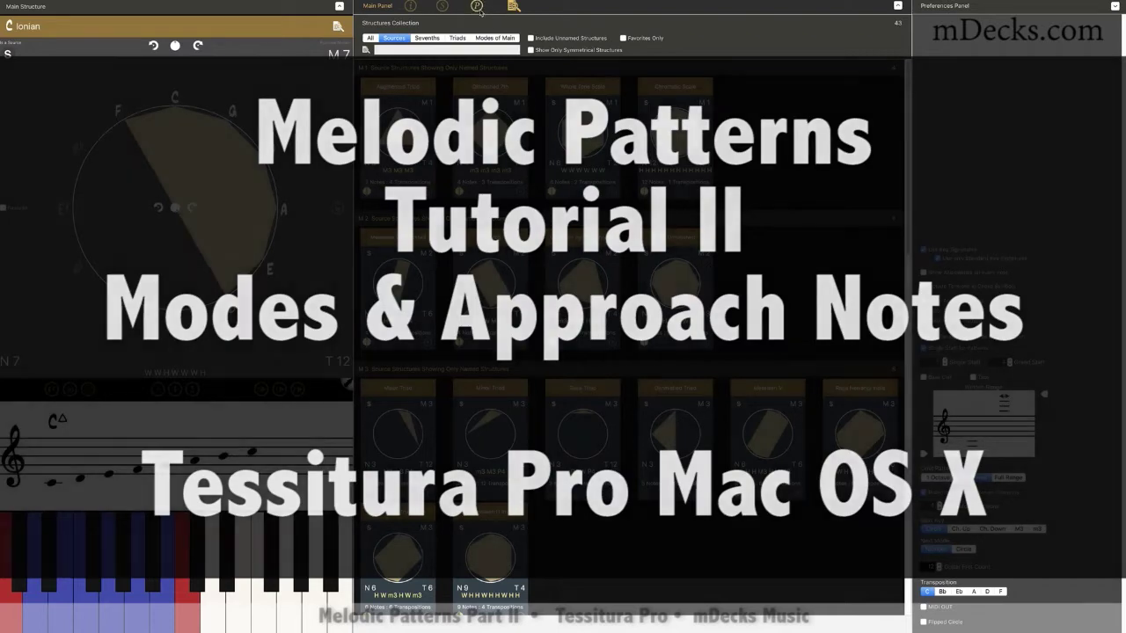
Step: Open the Patterns panel showing the Ascending Ladder written out in C Ionian
{"action": "left_click", "coordinate": [477, 8]}
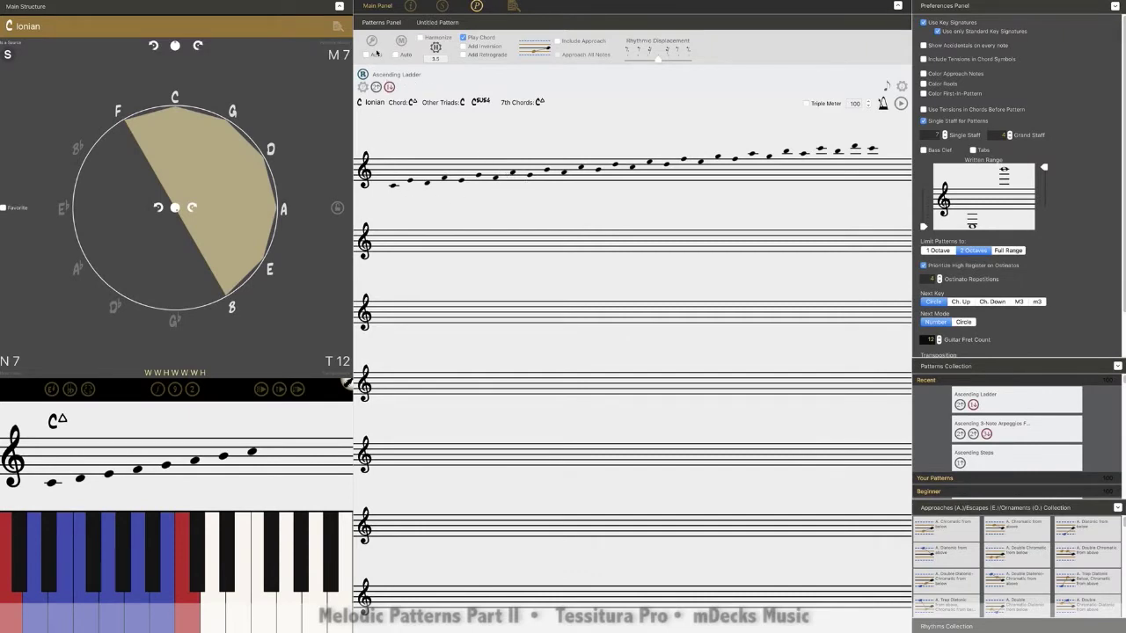
Step: Advance the key to F, enable automatic key changes, raise the tempo to 190 and play
{"action": "left_click", "coordinate": [372, 41]}
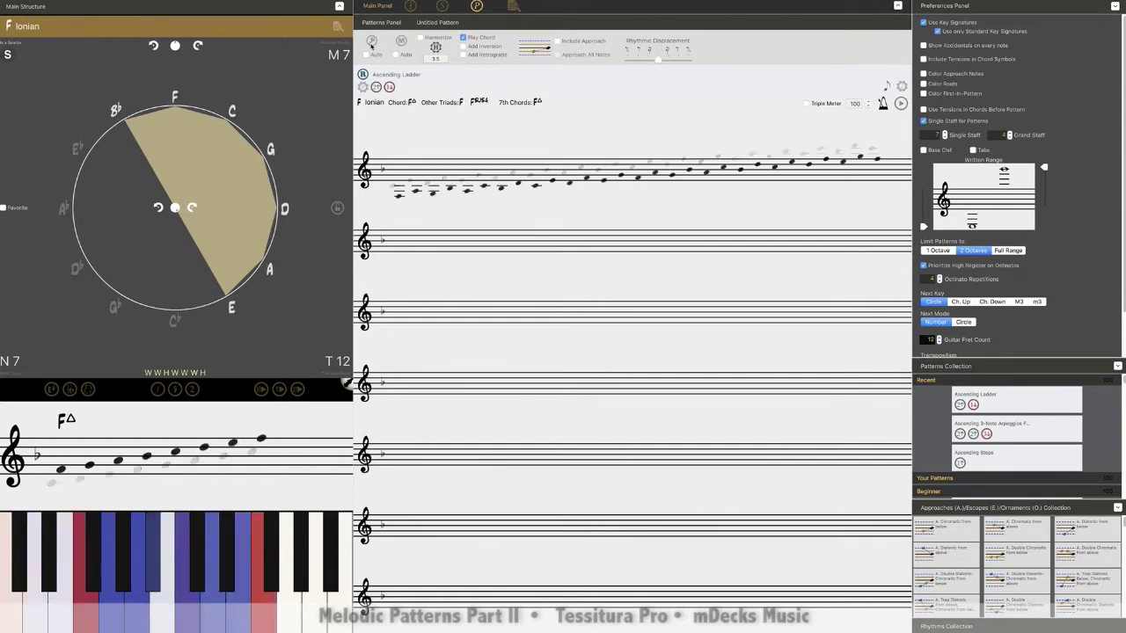
{"action": "left_click", "coordinate": [366, 55]}
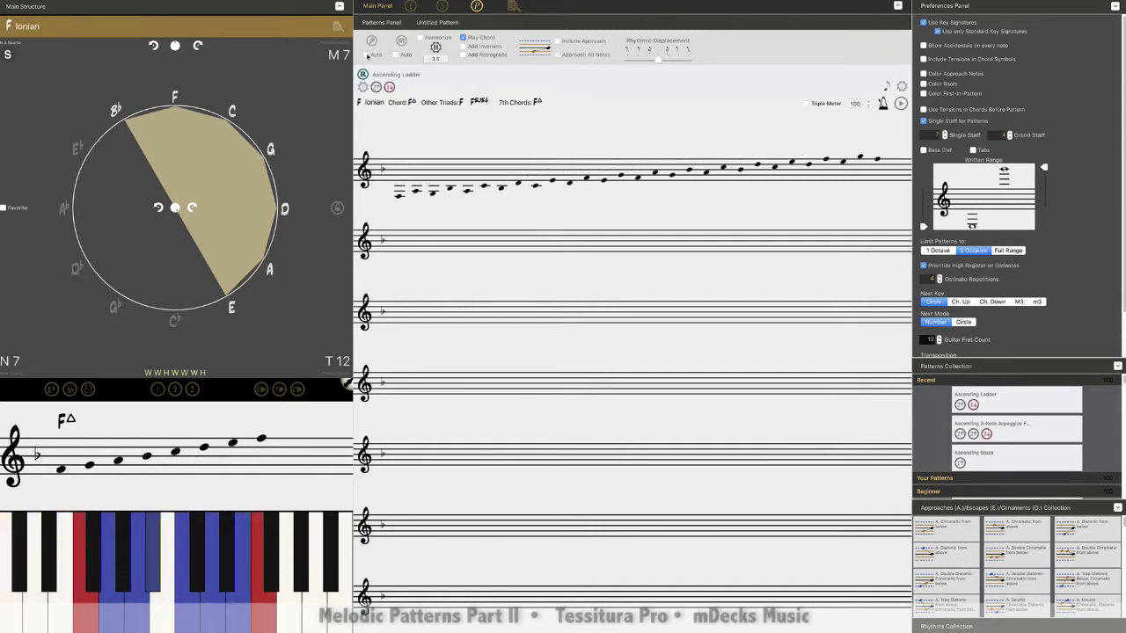
{"action": "left_click", "coordinate": [900, 105]}
{"action": "left_click", "coordinate": [900, 103]}
{"action": "left_click", "coordinate": [868, 99]}
{"action": "key", "text": "space"}
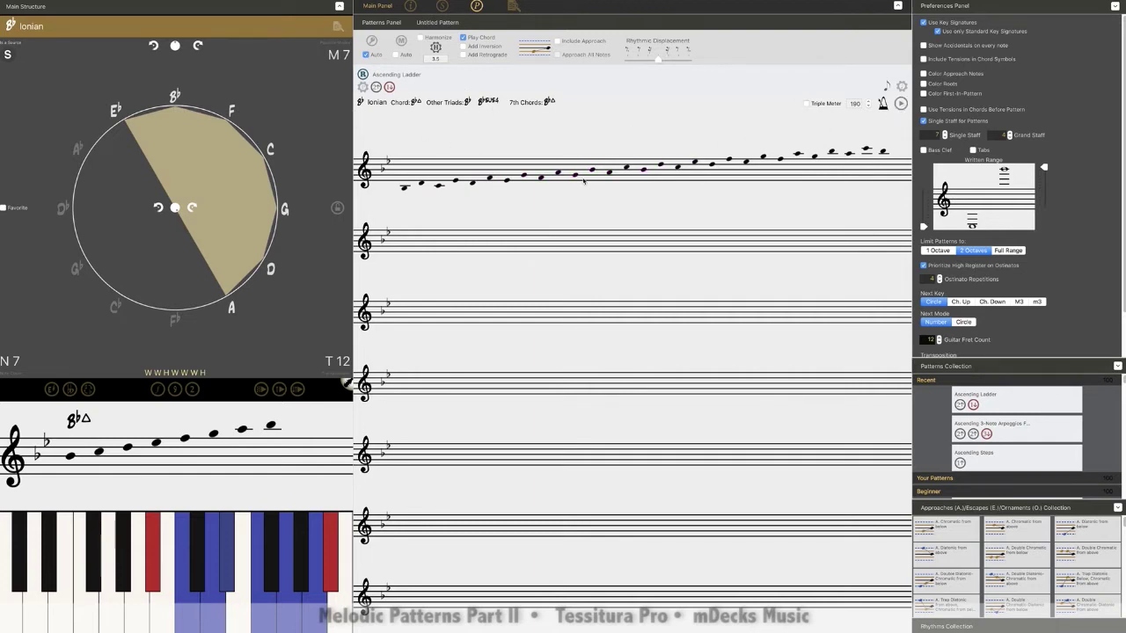
Step: Set Next Key to Ch. Up, rotate the key back to C Ionian, and play
{"action": "left_click", "coordinate": [956, 302]}
{"action": "left_click", "coordinate": [190, 208]}
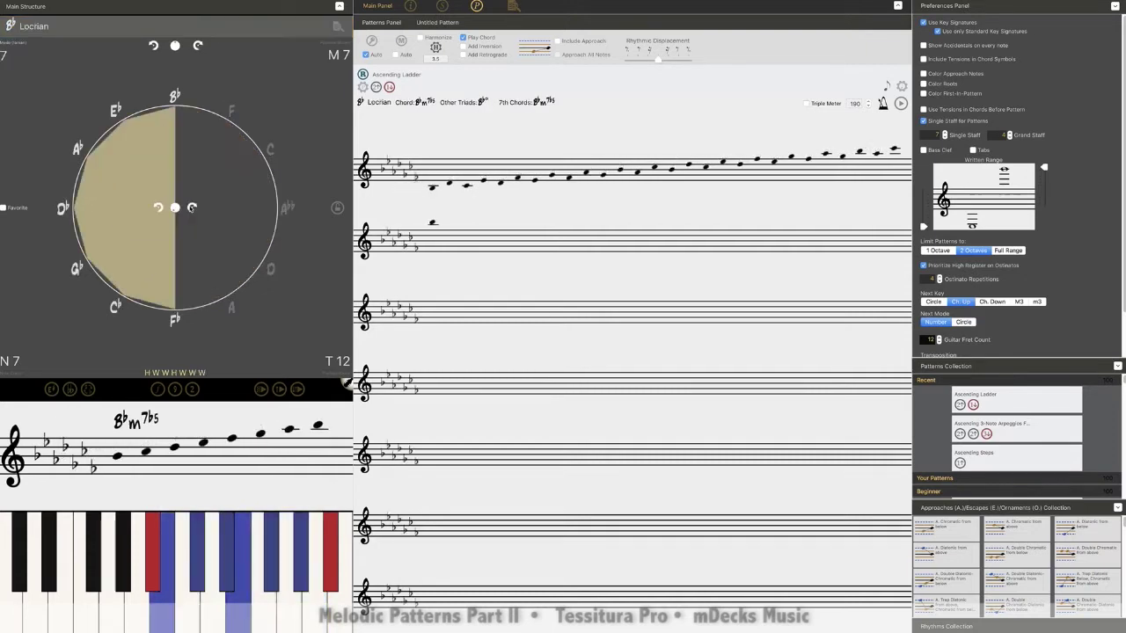
{"action": "left_click", "coordinate": [190, 207]}
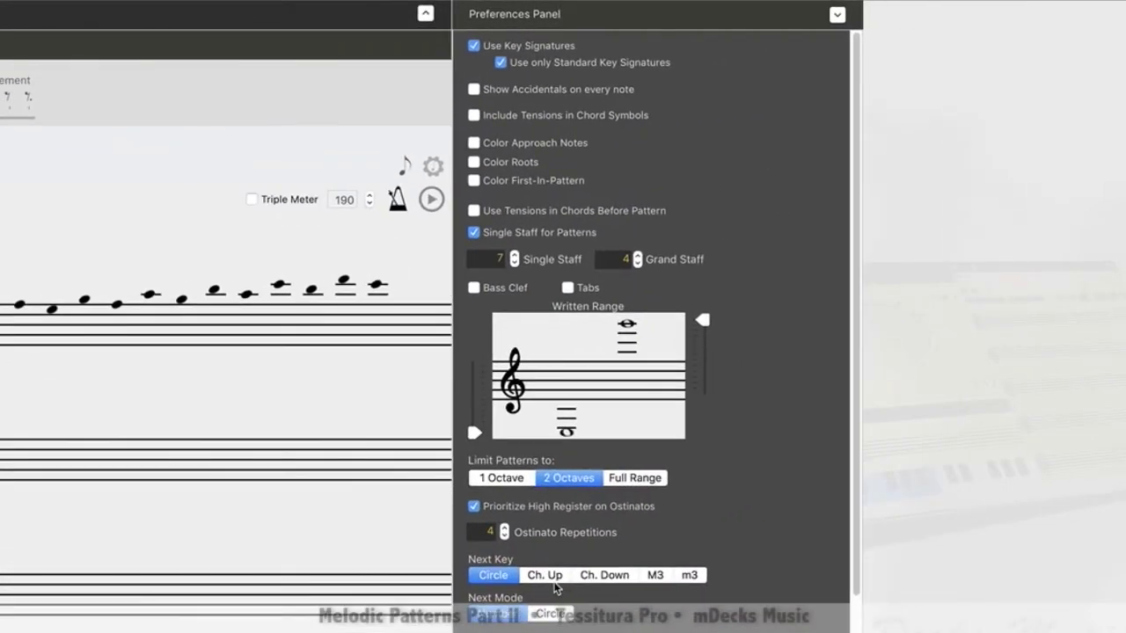
{"action": "left_click", "coordinate": [551, 579]}
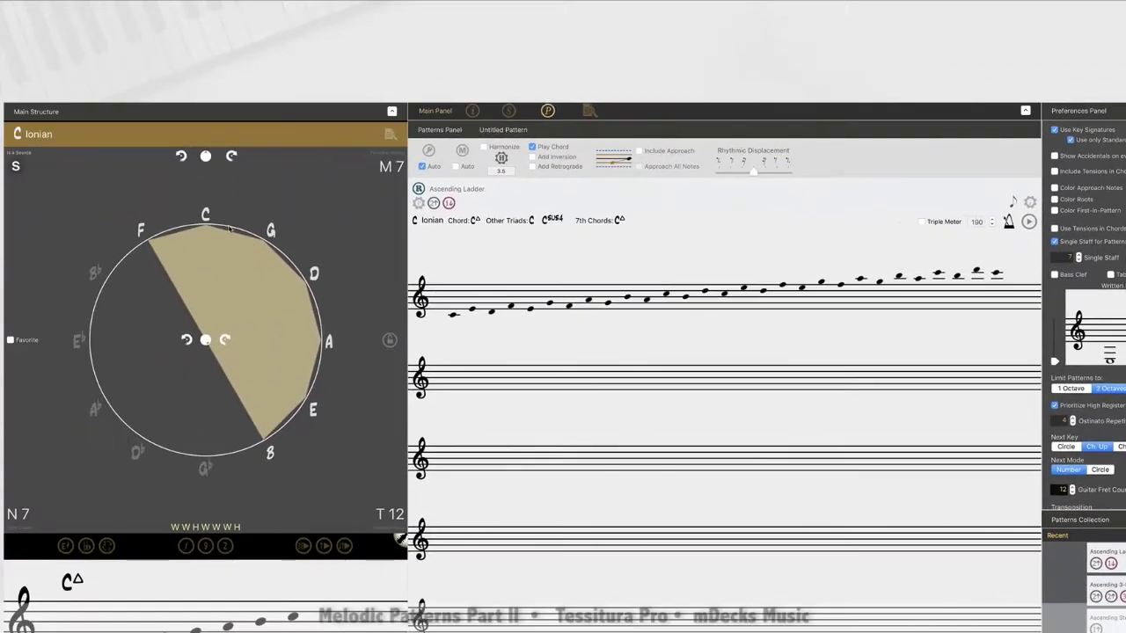
{"action": "mouse_move", "coordinate": [230, 257]}
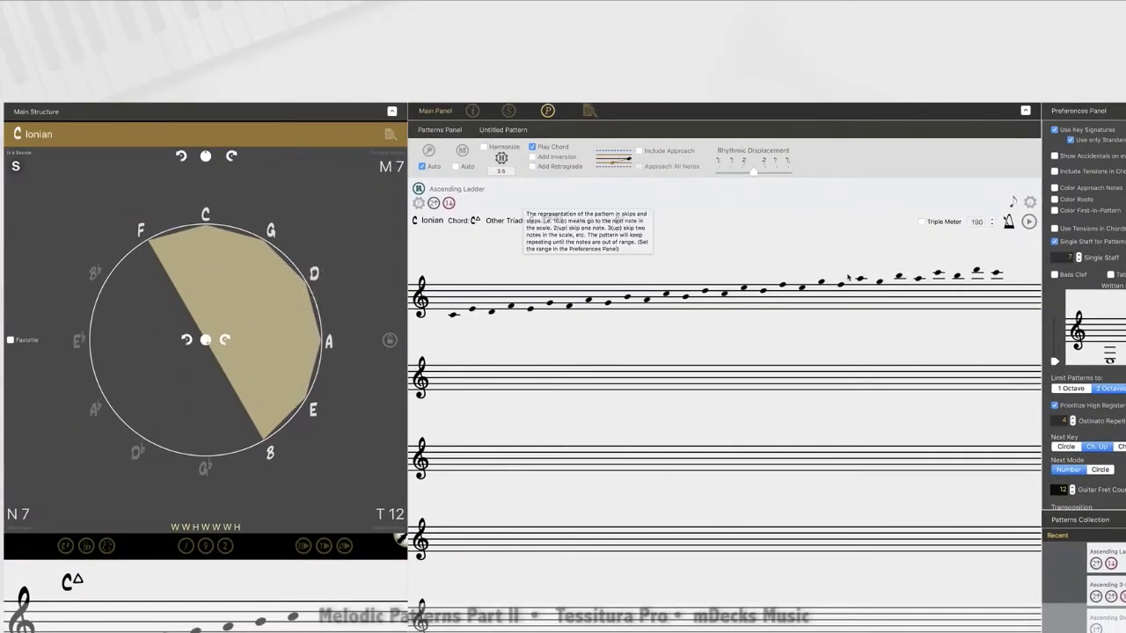
{"action": "left_click", "coordinate": [1028, 222]}
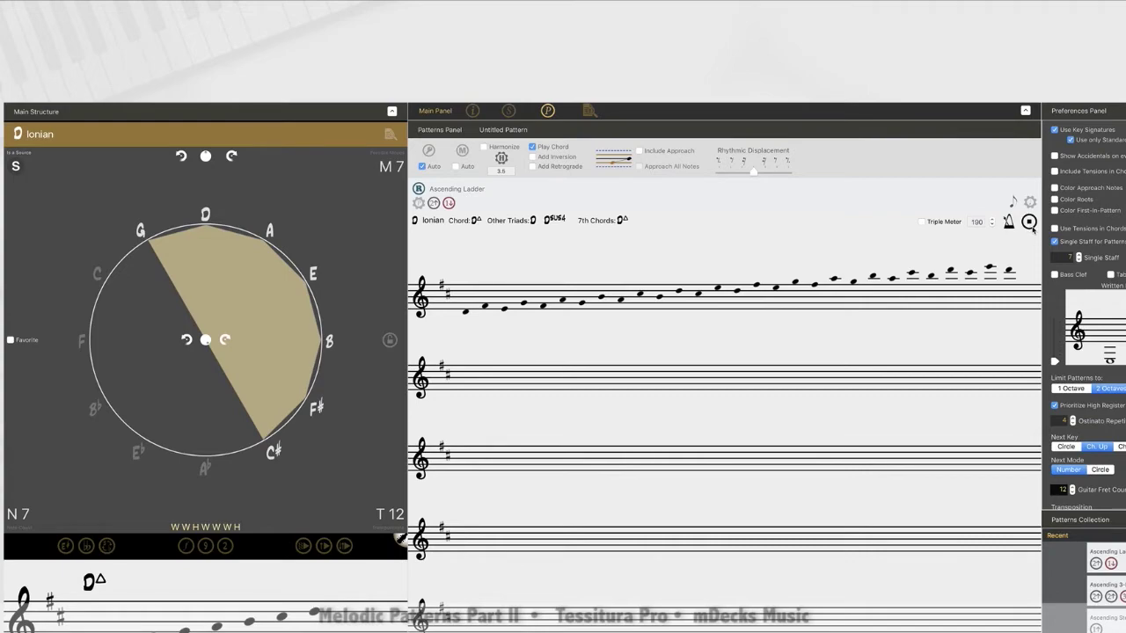
Step: Stop playback, set Next Key to Ch. Down then M3, and play again
{"action": "left_click", "coordinate": [1029, 223]}
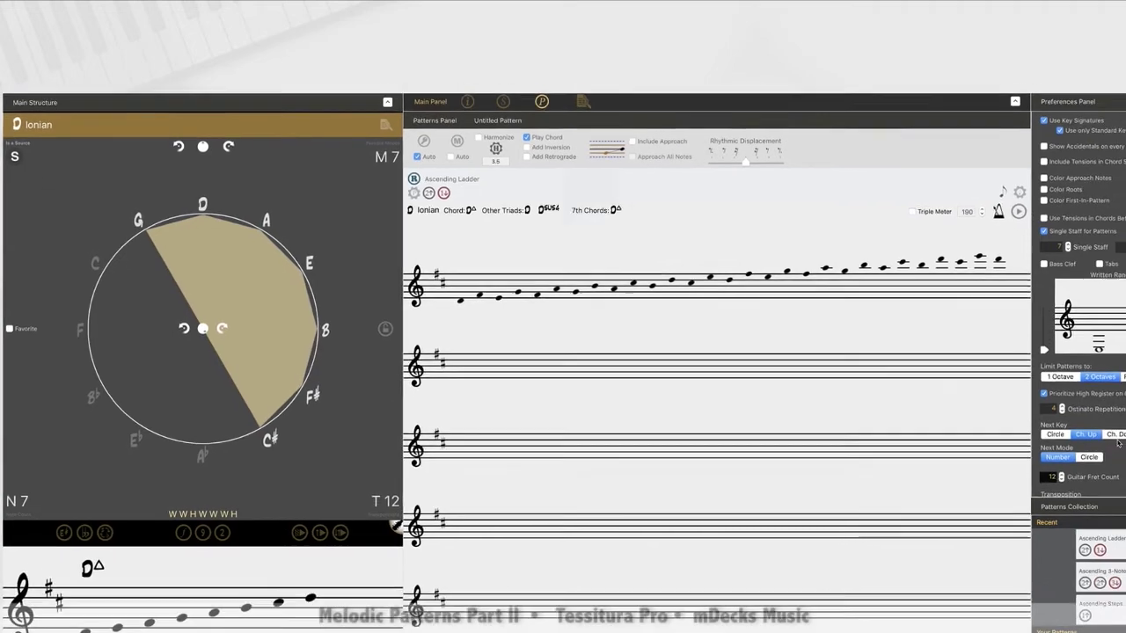
{"action": "left_click", "coordinate": [1117, 438]}
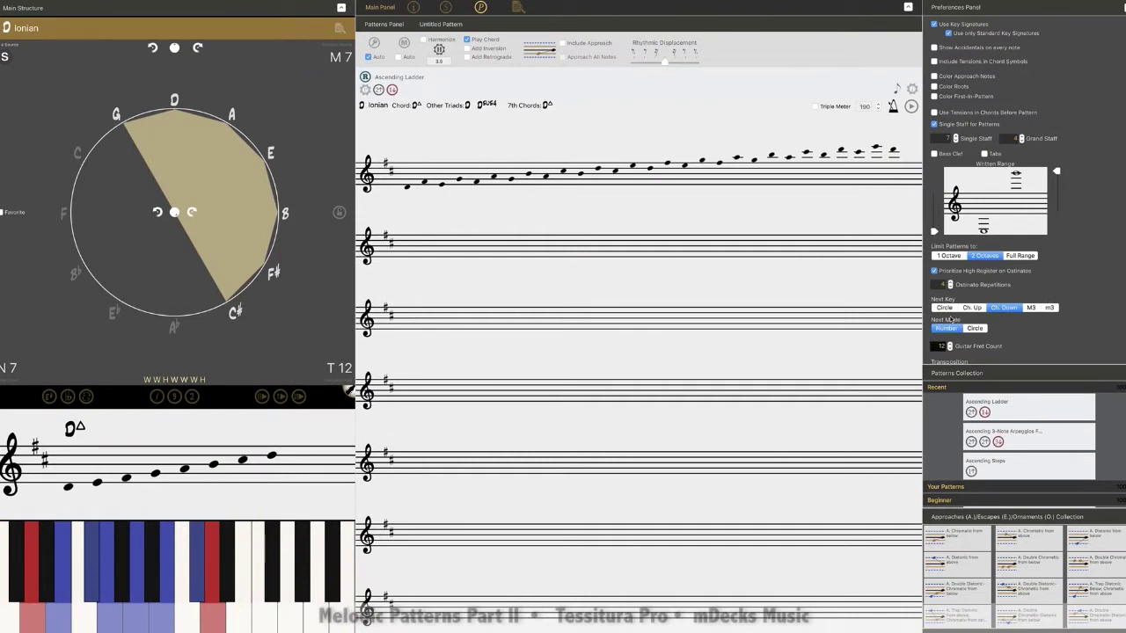
{"action": "left_click", "coordinate": [1029, 310]}
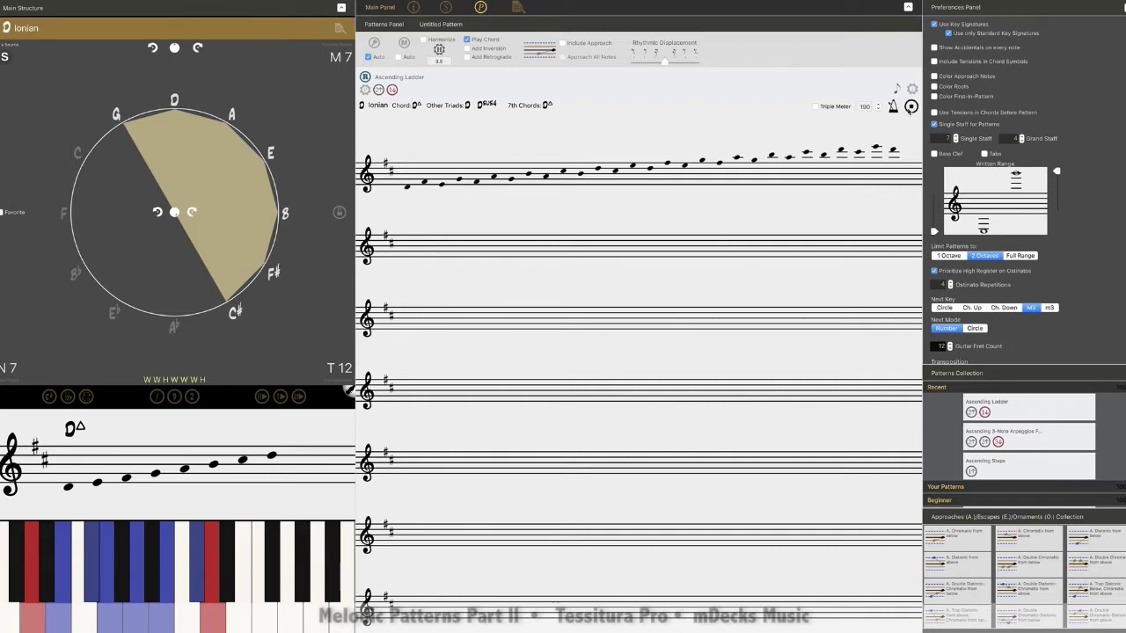
{"action": "key", "text": "space"}
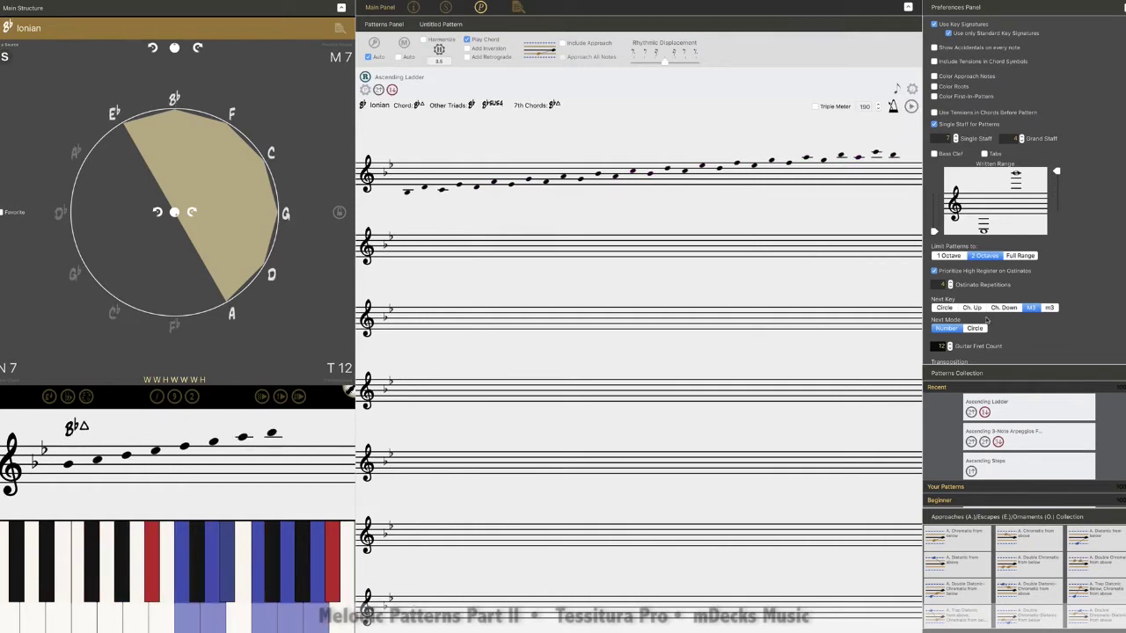
Step: Set Next Key to m3, then back to Circle, and rotate the key to D Ionian
{"action": "left_click", "coordinate": [1051, 307]}
{"action": "left_click", "coordinate": [946, 309]}
{"action": "mouse_move", "coordinate": [1041, 308]}
{"action": "left_click", "coordinate": [152, 47]}
{"action": "left_click", "coordinate": [152, 48]}
{"action": "left_click", "coordinate": [152, 47]}
{"action": "left_click", "coordinate": [152, 47]}
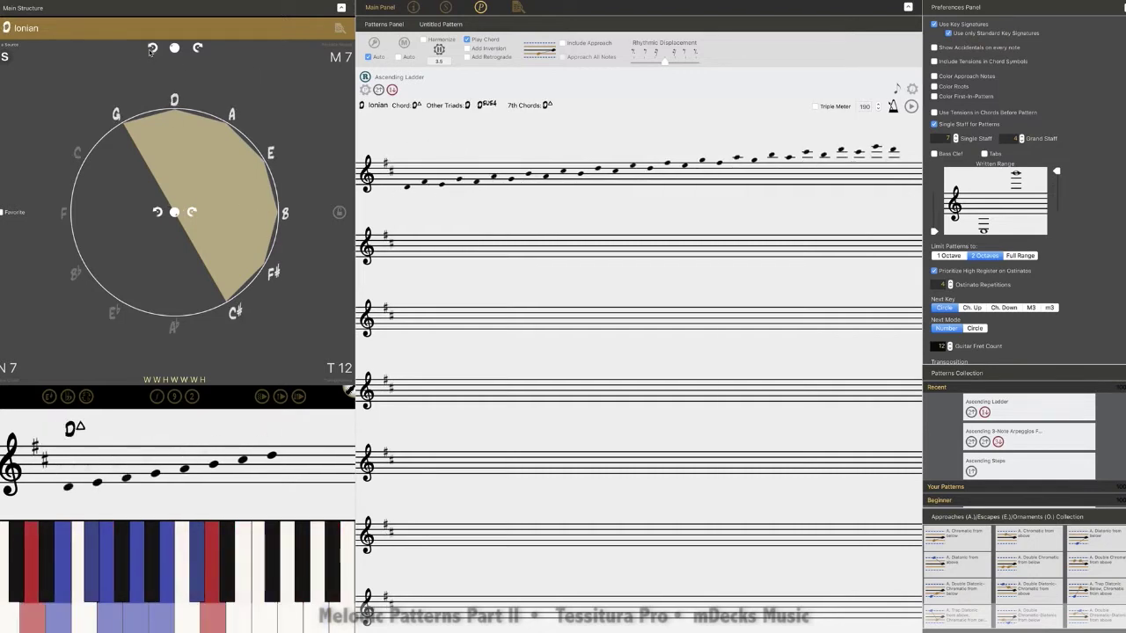
Step: Rotate the key twice, from D through G back to C Ionian
{"action": "left_click", "coordinate": [197, 48]}
{"action": "left_click", "coordinate": [197, 48]}
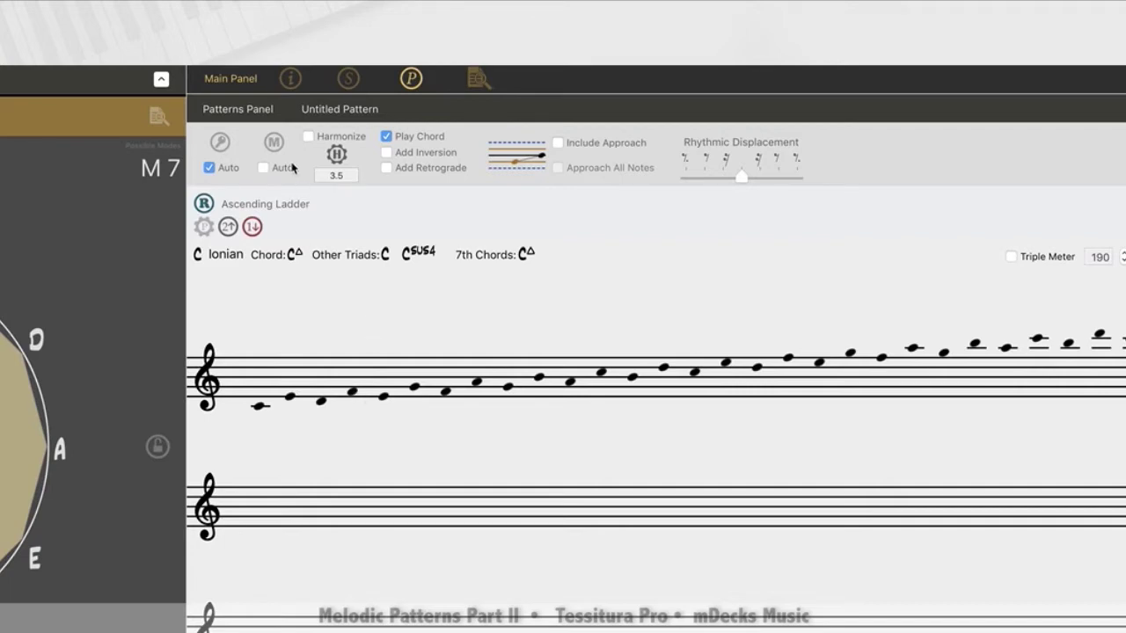
Step: Turn off automatic key changes, enable automatic mode changes, play, then reset to C Ionian
{"action": "left_click", "coordinate": [210, 167]}
{"action": "left_click", "coordinate": [264, 168]}
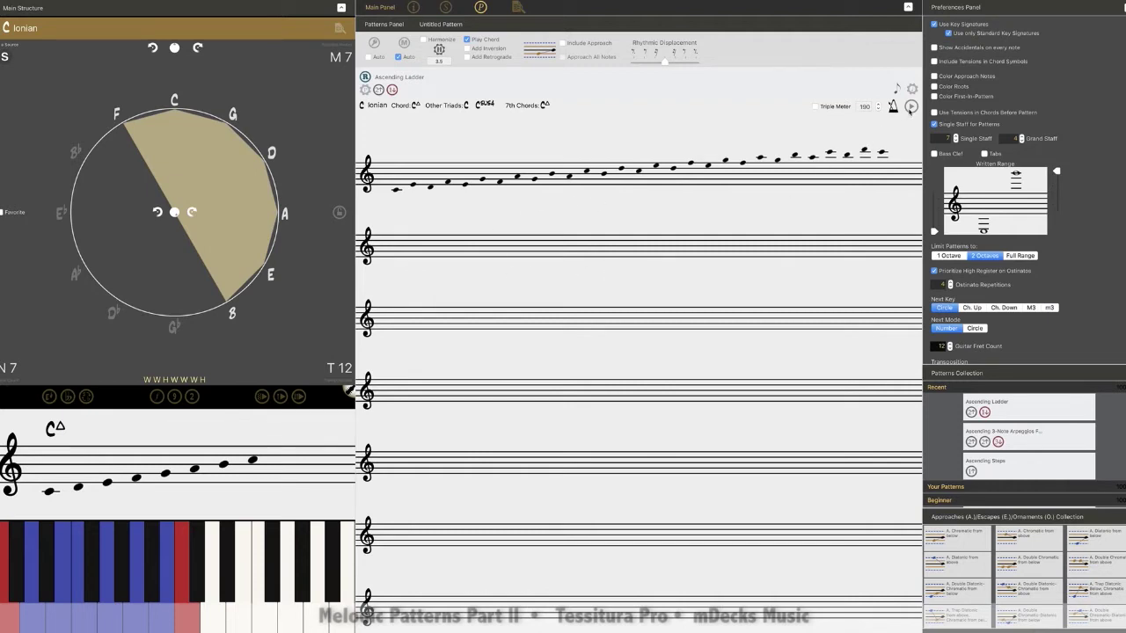
{"action": "left_click", "coordinate": [911, 106]}
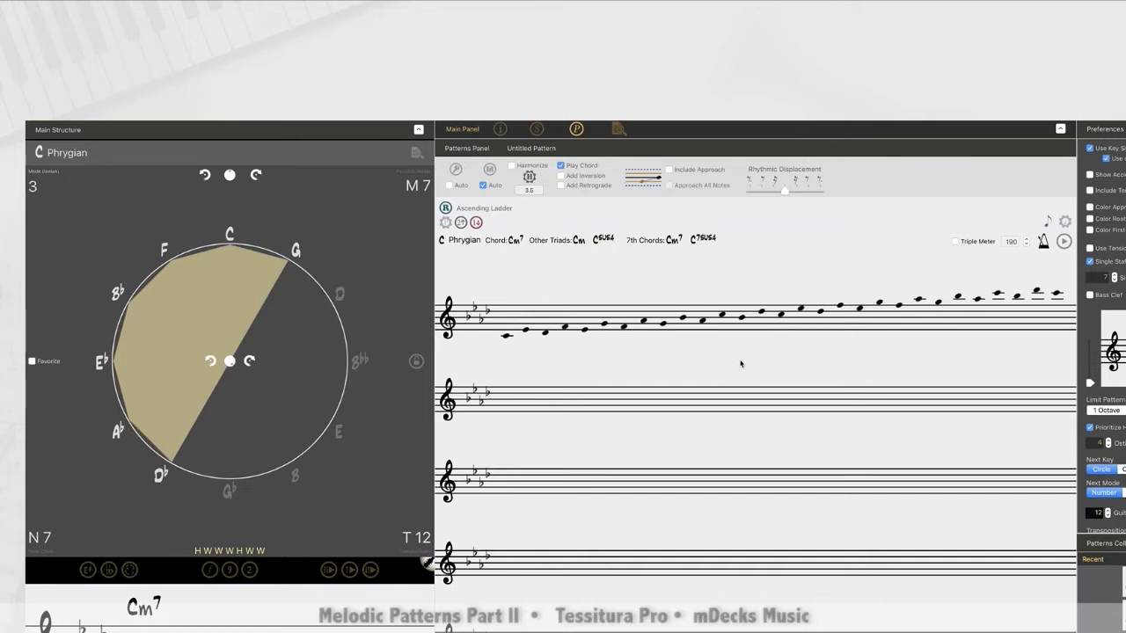
{"action": "key", "text": "Left"}
{"action": "key", "text": "Left"}
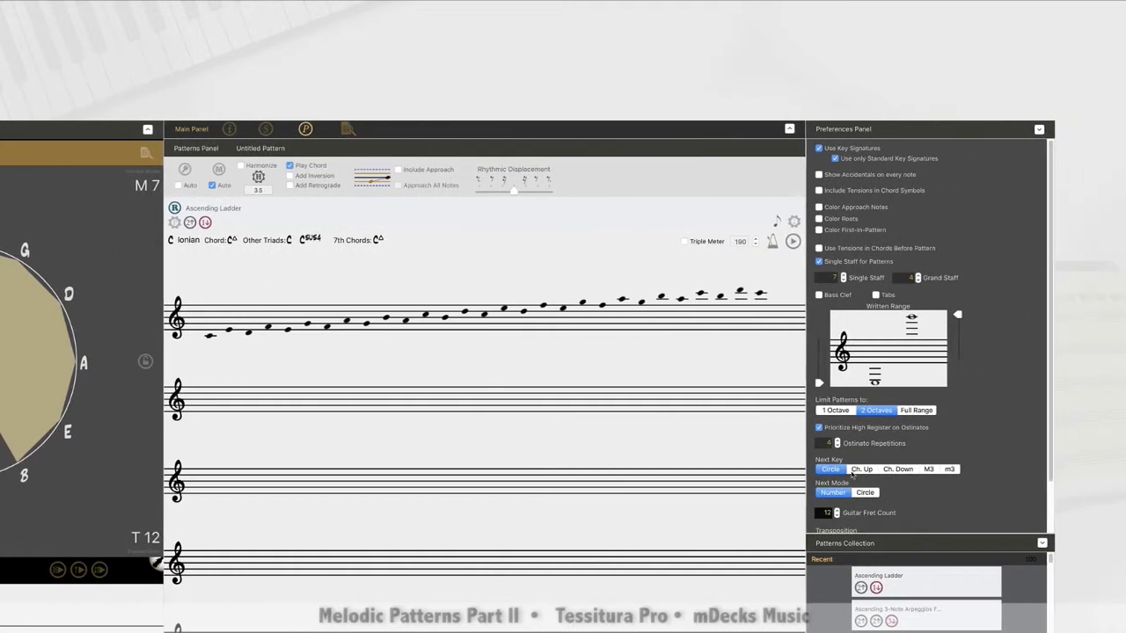
Step: Set Next Mode to Circle order and play from C Ionian
{"action": "left_click", "coordinate": [875, 492]}
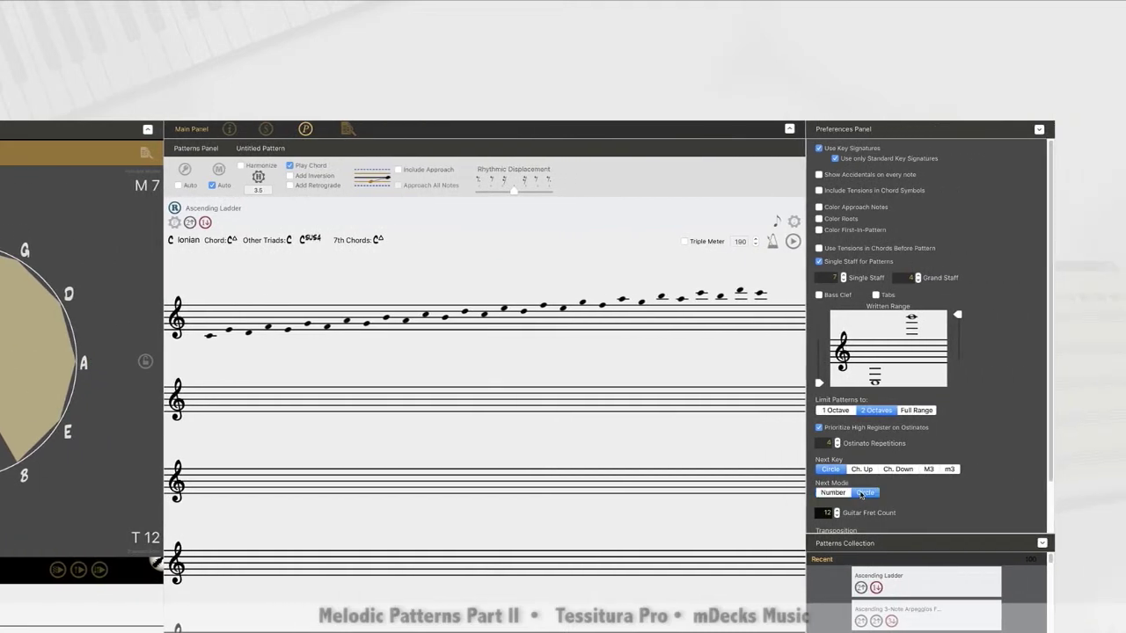
{"action": "left_click", "coordinate": [792, 241]}
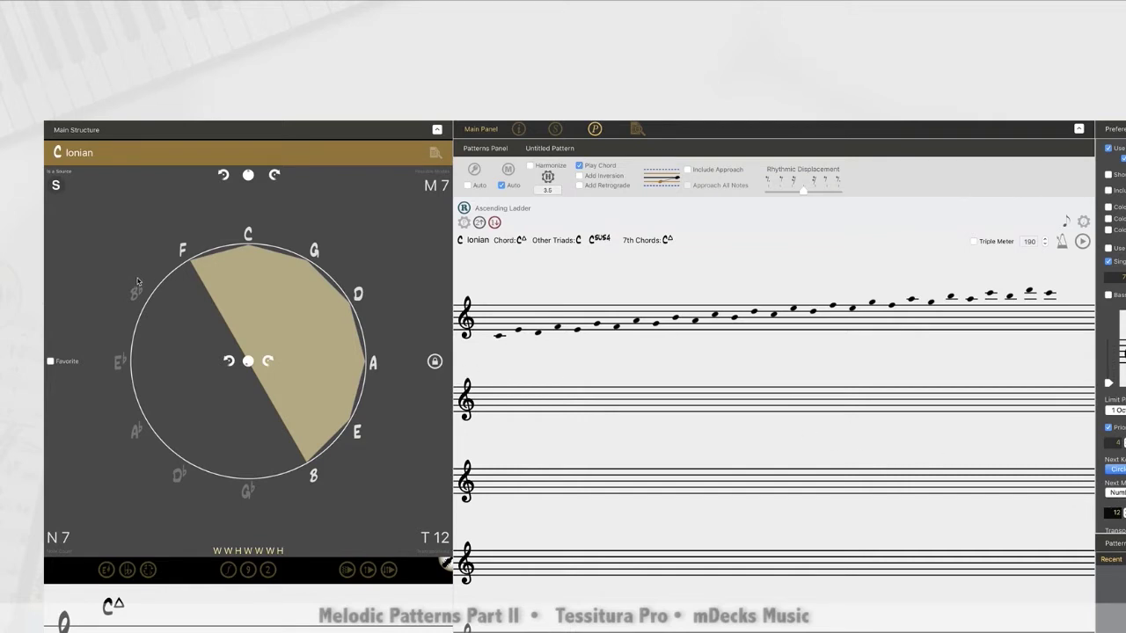
Step: Set Next Mode back to ordering modes by number
{"action": "mouse_move", "coordinate": [195, 310]}
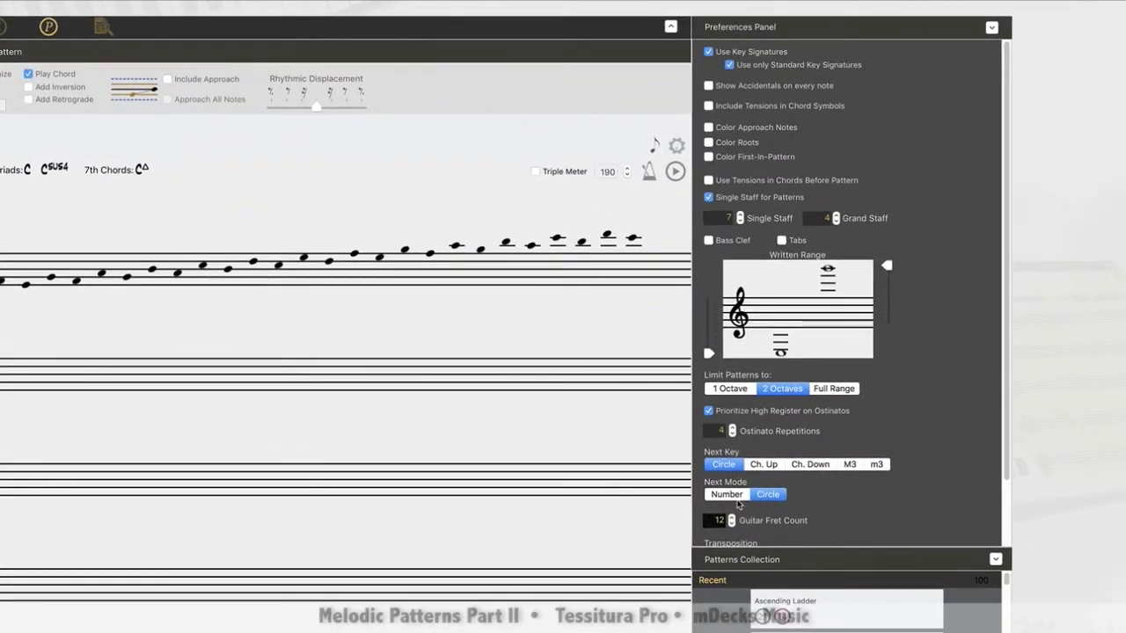
{"action": "left_click", "coordinate": [795, 494]}
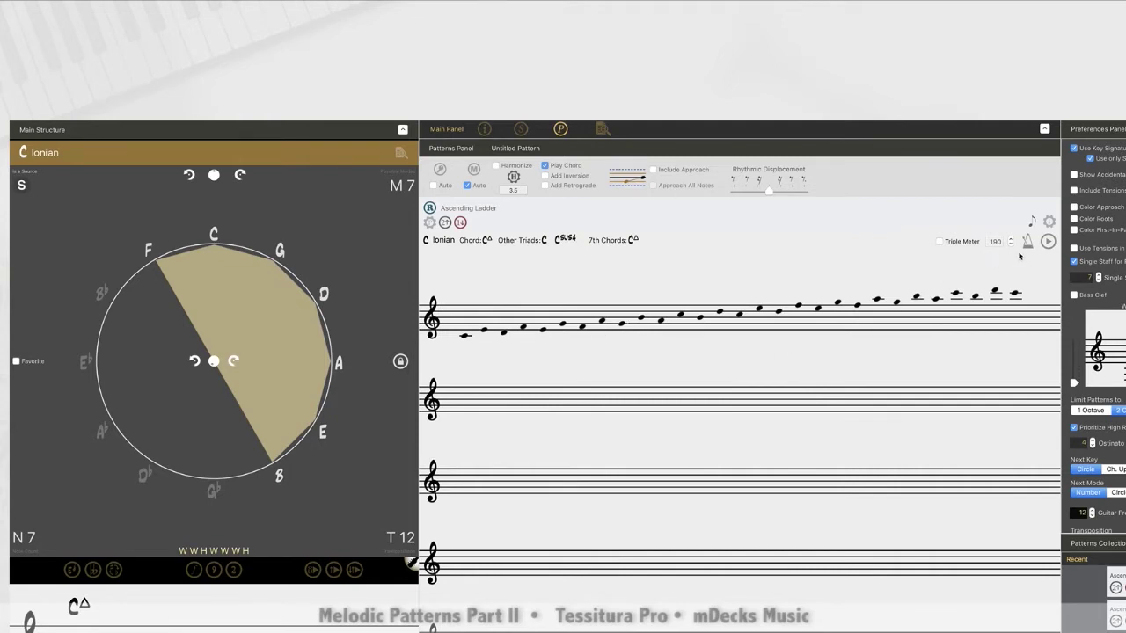
Step: Set Next Mode to Circle, play the Ascending Ladder, and enlarge the Patterns Collection
{"action": "left_click", "coordinate": [1047, 241]}
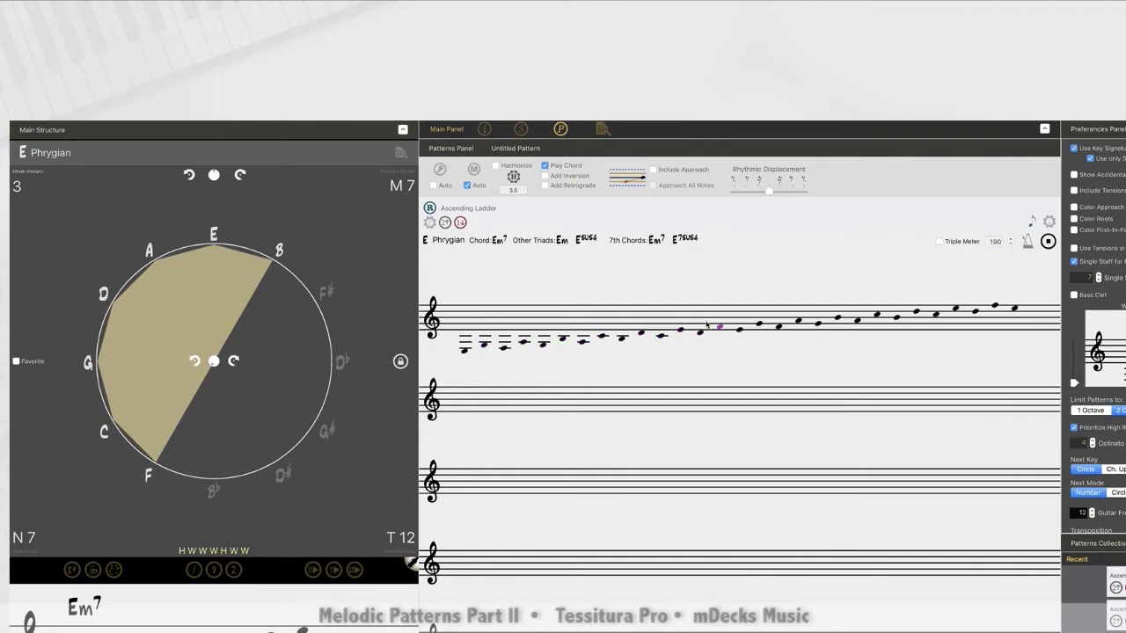
{"action": "left_click", "coordinate": [1049, 242]}
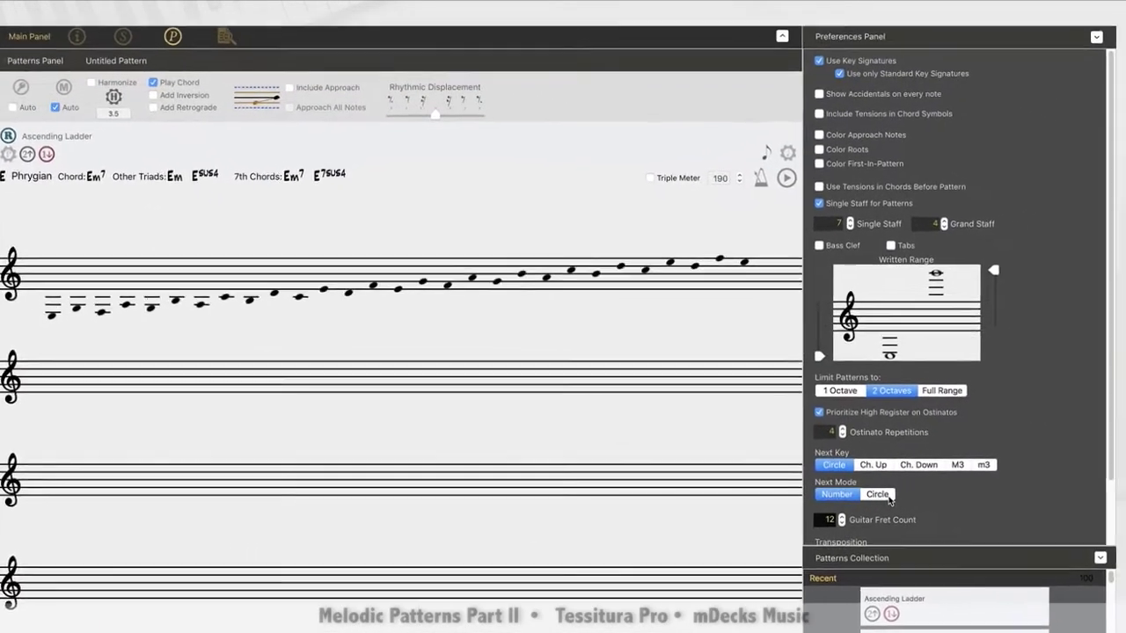
{"action": "left_click", "coordinate": [953, 495]}
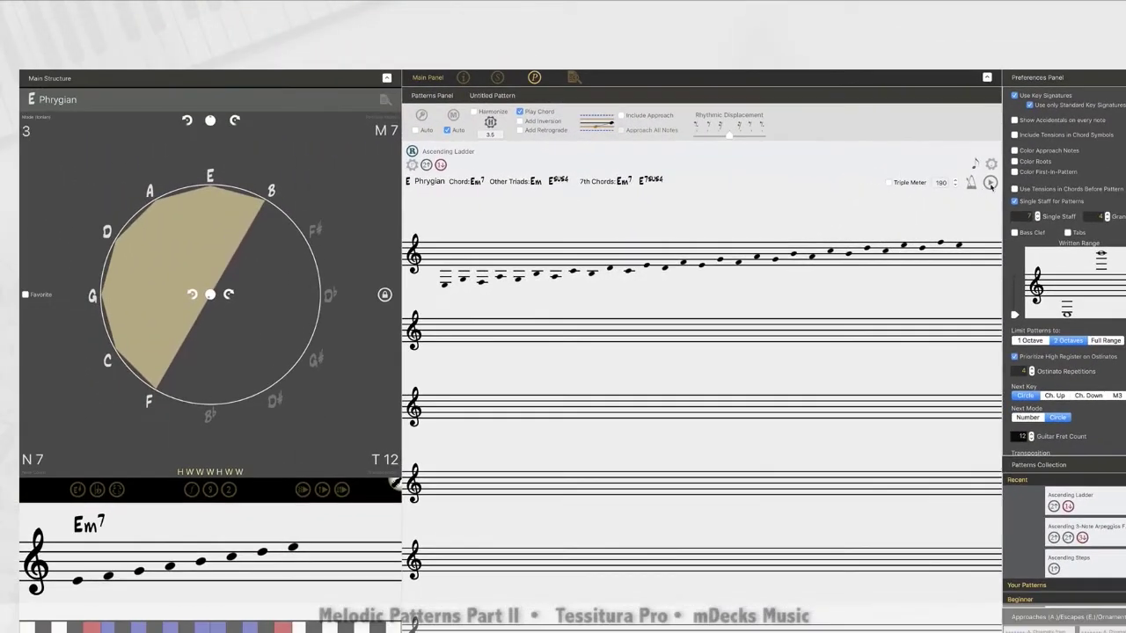
{"action": "key", "text": "space"}
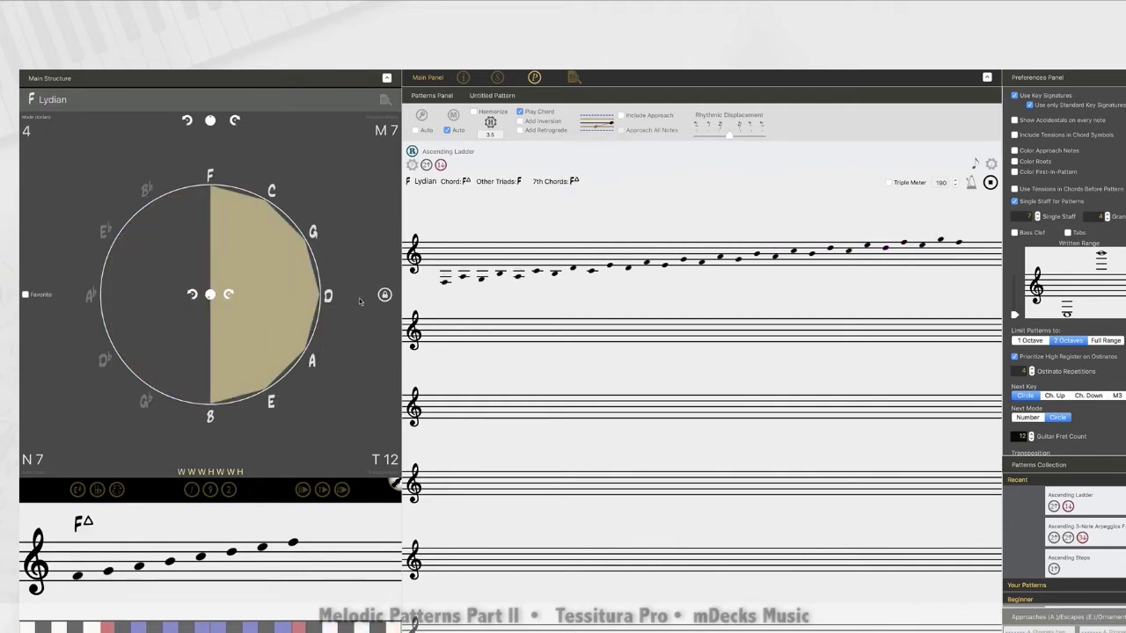
{"action": "mouse_move", "coordinate": [386, 301]}
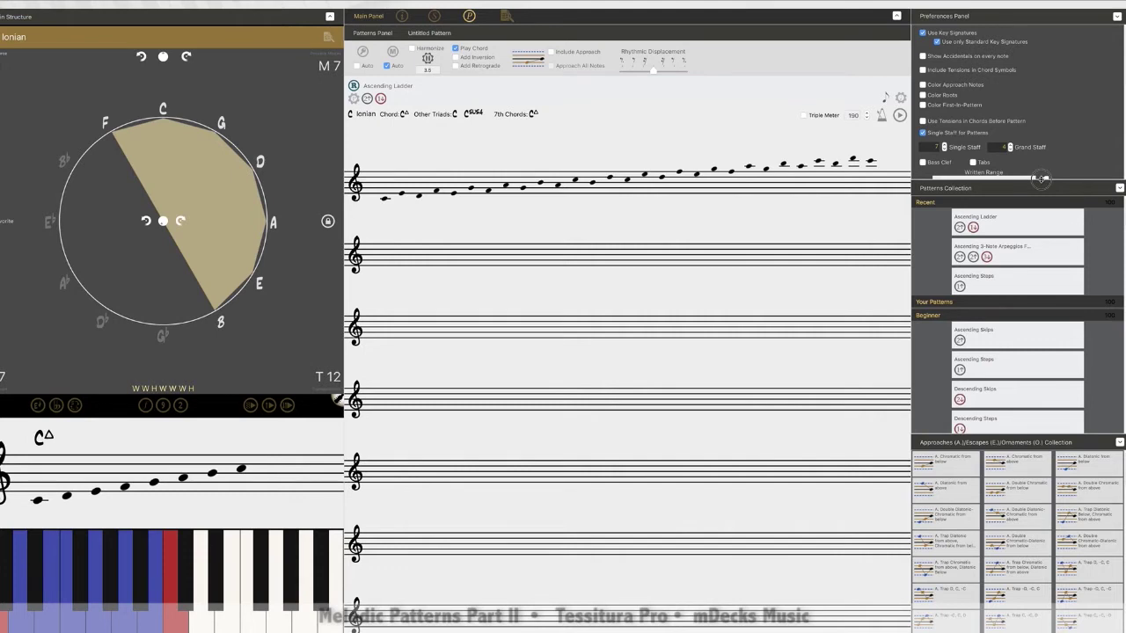
{"action": "left_click_drag", "start_coordinate": [1040, 178], "coordinate": [1036, 174]}
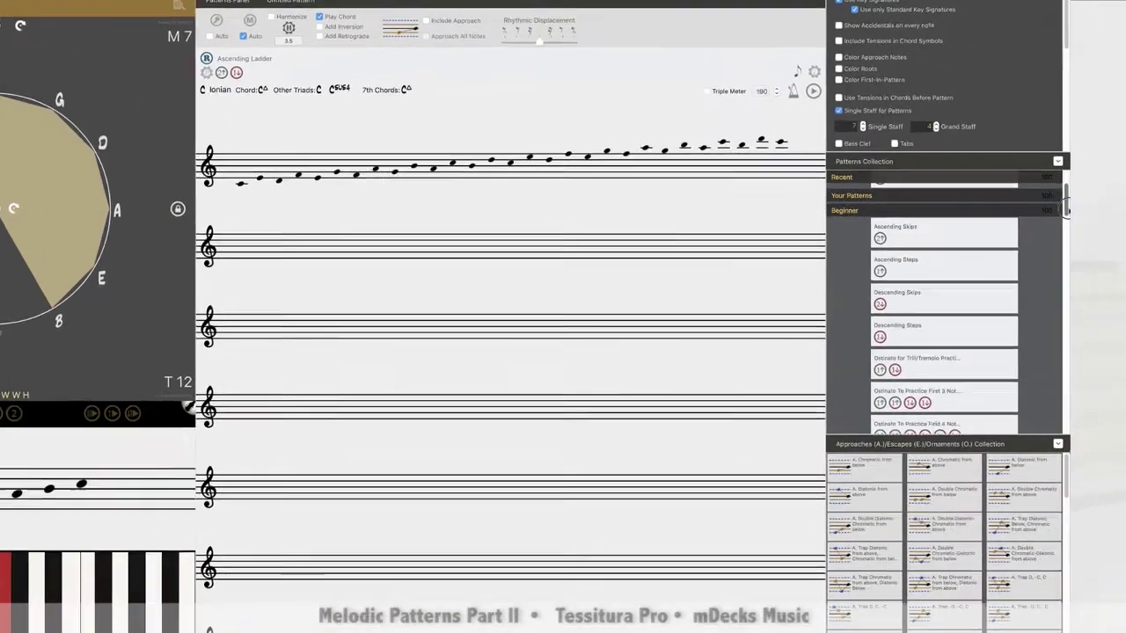
Step: Drag the Ascending 3-Note Arpeggios card onto the score, giving steps 2↑ 2↑ 3↓ in C Ionian
{"action": "scroll", "coordinate": [1018, 352], "scroll_direction": "down", "scroll_amount": 5}
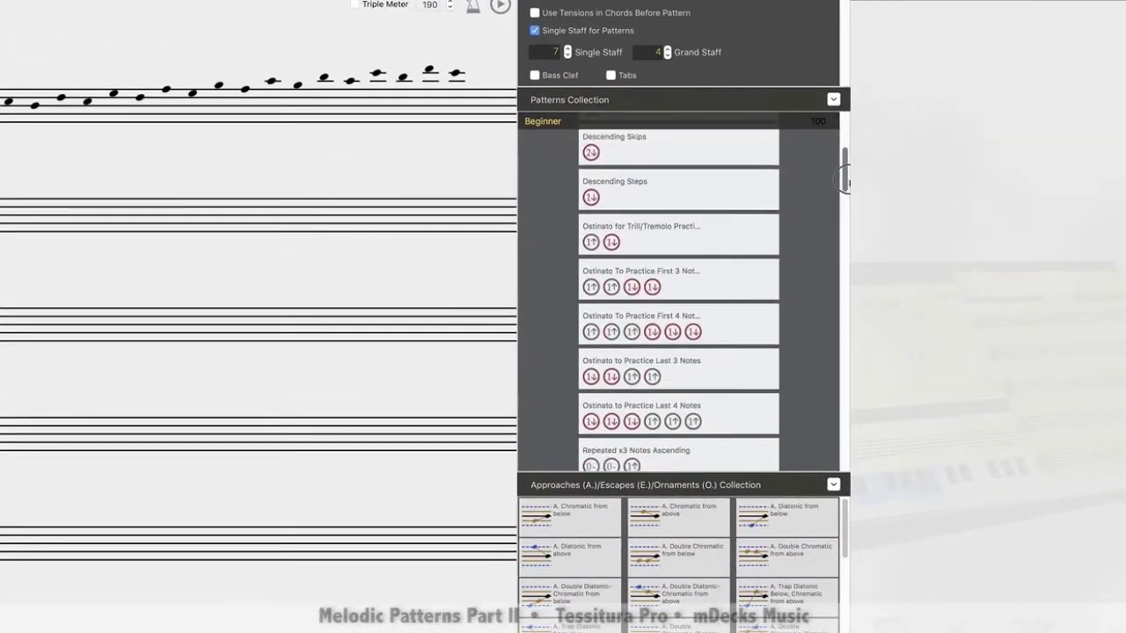
{"action": "scroll", "coordinate": [677, 291], "scroll_direction": "down", "scroll_amount": 5}
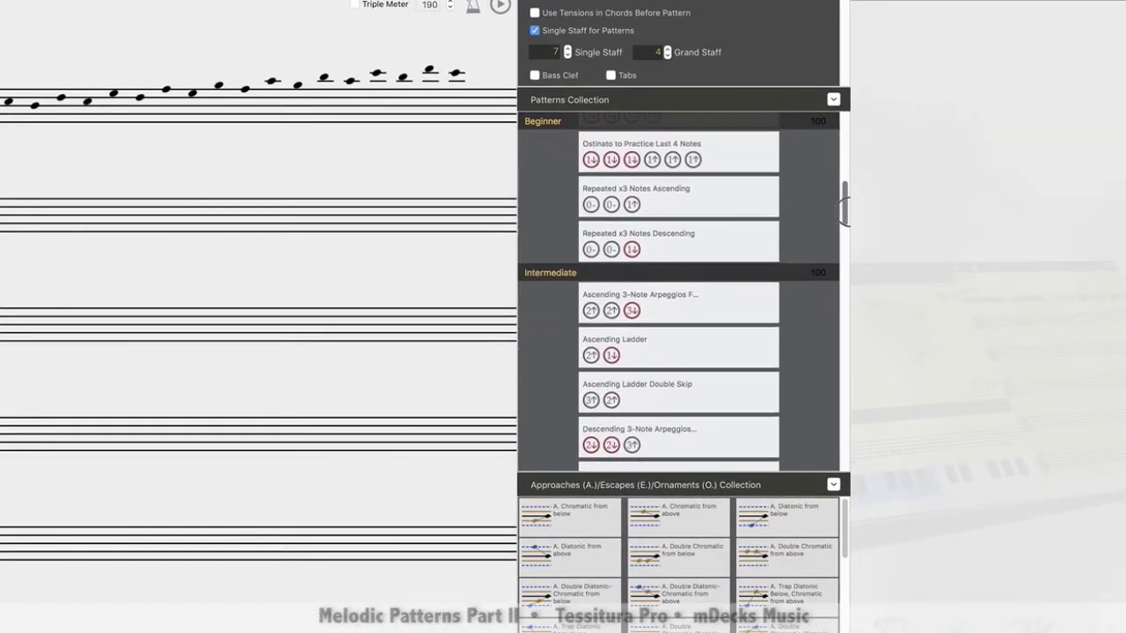
{"action": "scroll", "coordinate": [697, 320], "scroll_direction": "up", "scroll_amount": 1}
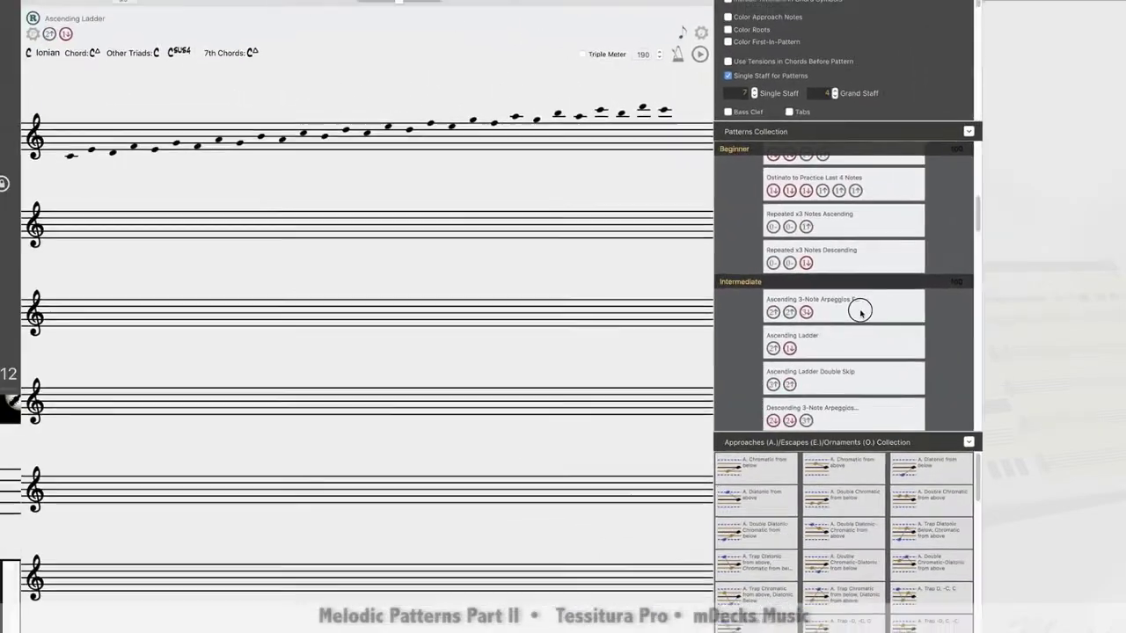
{"action": "left_click_drag", "start_coordinate": [860, 311], "coordinate": [220, 157]}
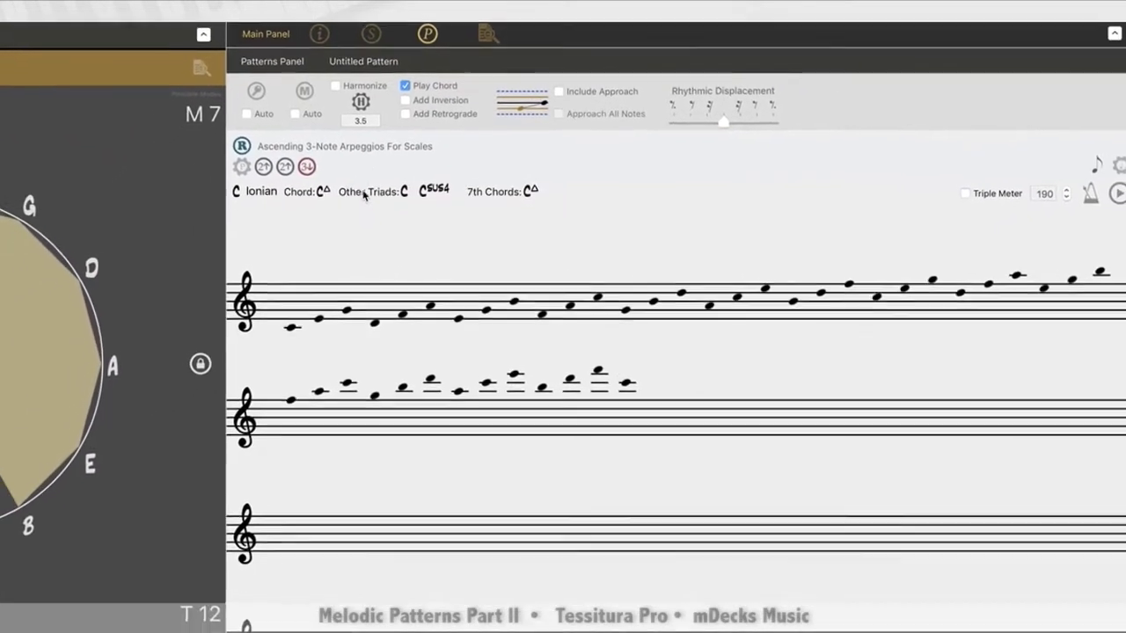
{"action": "left_click", "coordinate": [414, 84]}
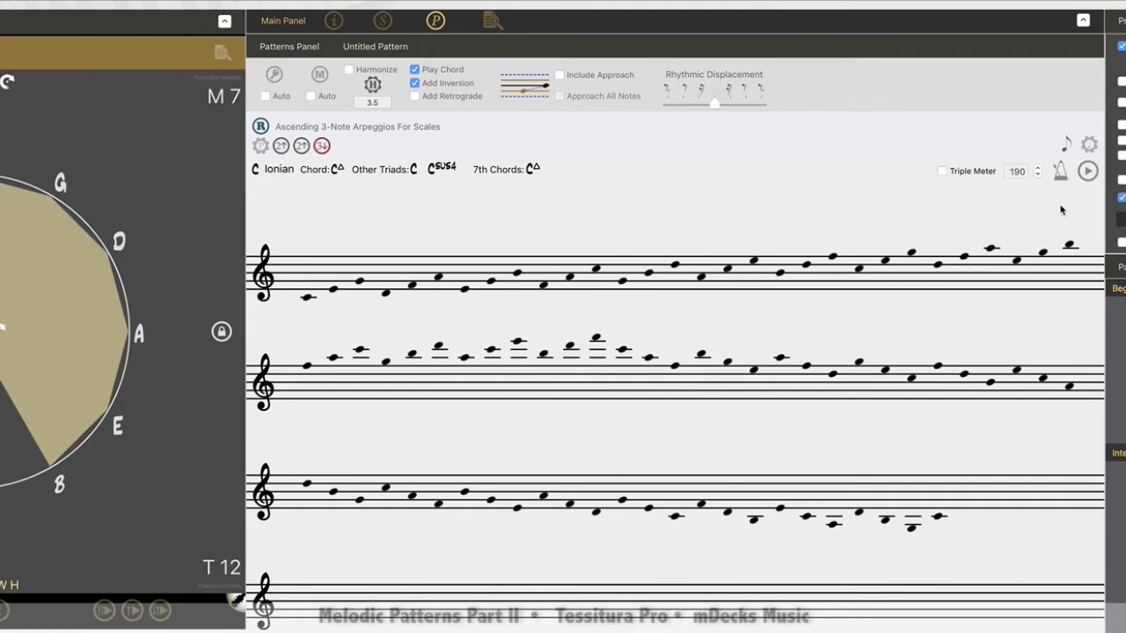
{"action": "left_click", "coordinate": [1090, 177]}
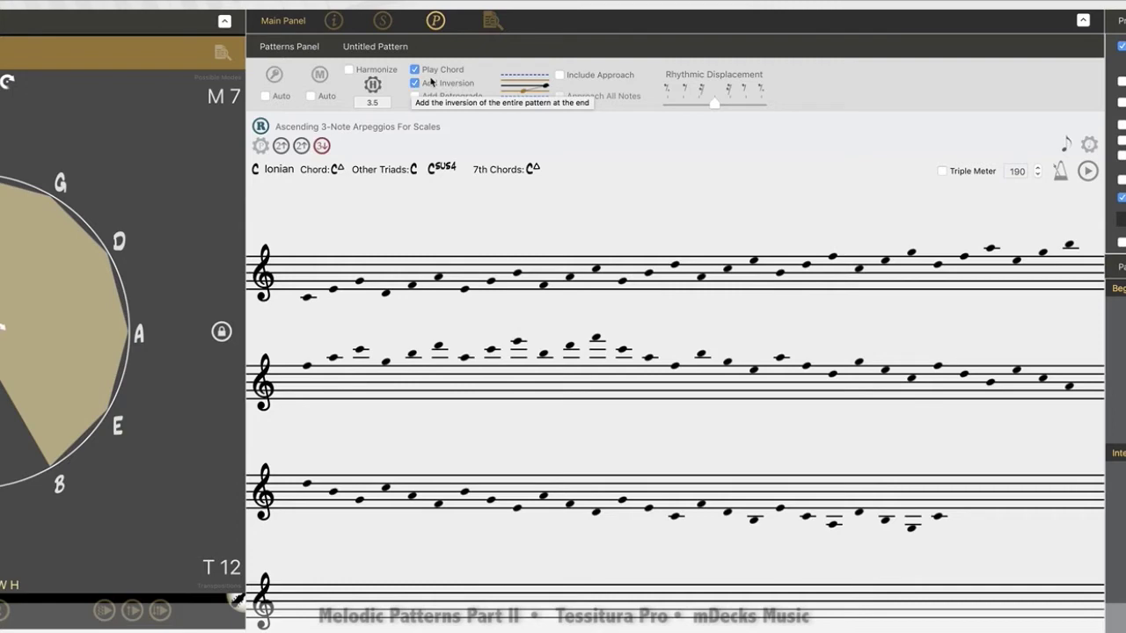
{"action": "left_click", "coordinate": [415, 83]}
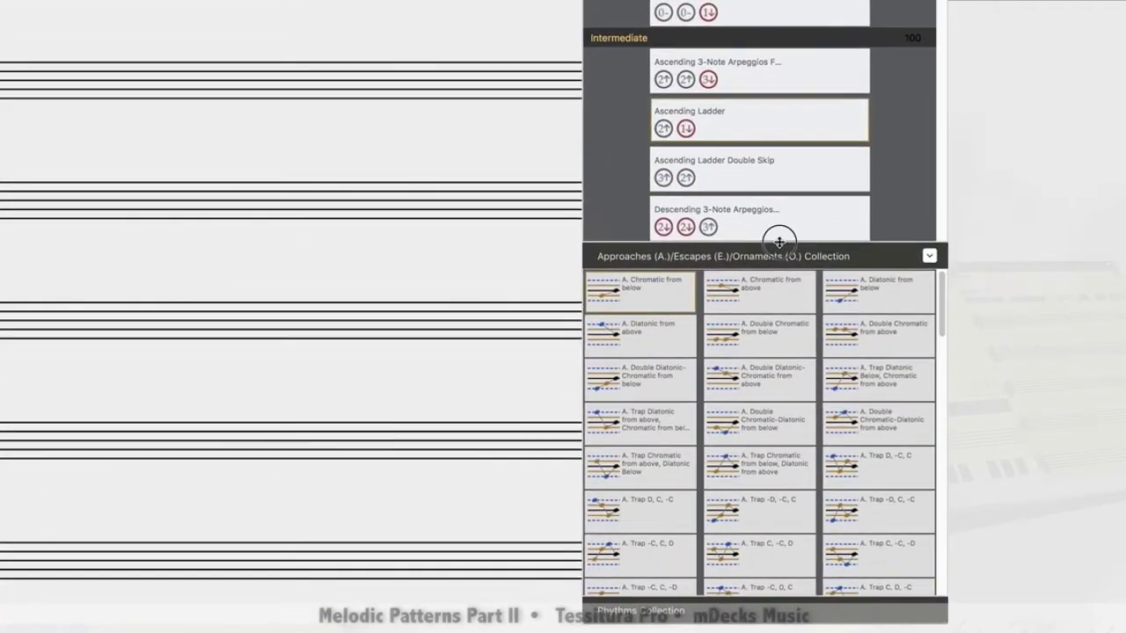
Step: Enlarge the Approaches collection panel and turn on Color First-In-Pattern
{"action": "left_click_drag", "start_coordinate": [827, 387], "coordinate": [820, 322]}
{"action": "left_click_drag", "start_coordinate": [767, 118], "coordinate": [752, 35]}
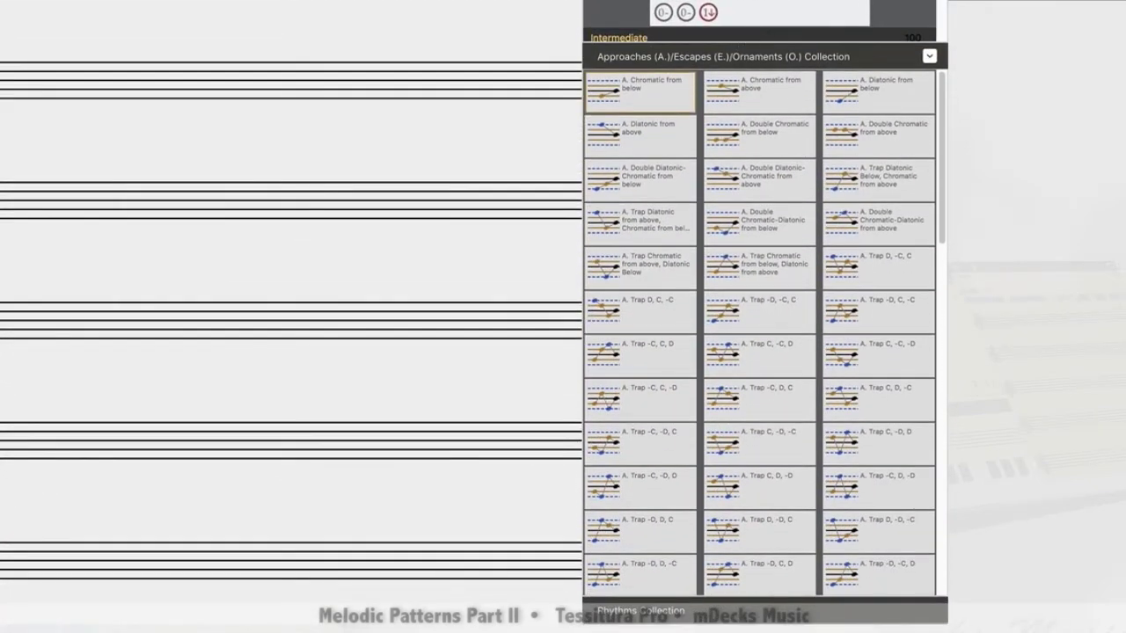
{"action": "left_click_drag", "start_coordinate": [943, 155], "coordinate": [935, 126]}
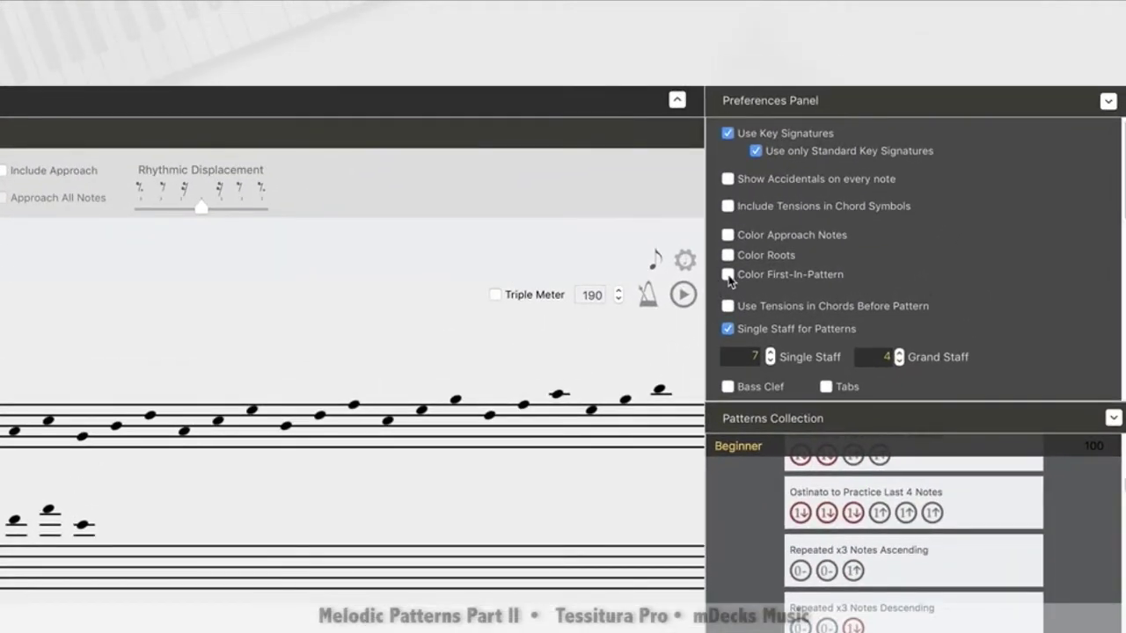
{"action": "left_click", "coordinate": [907, 100]}
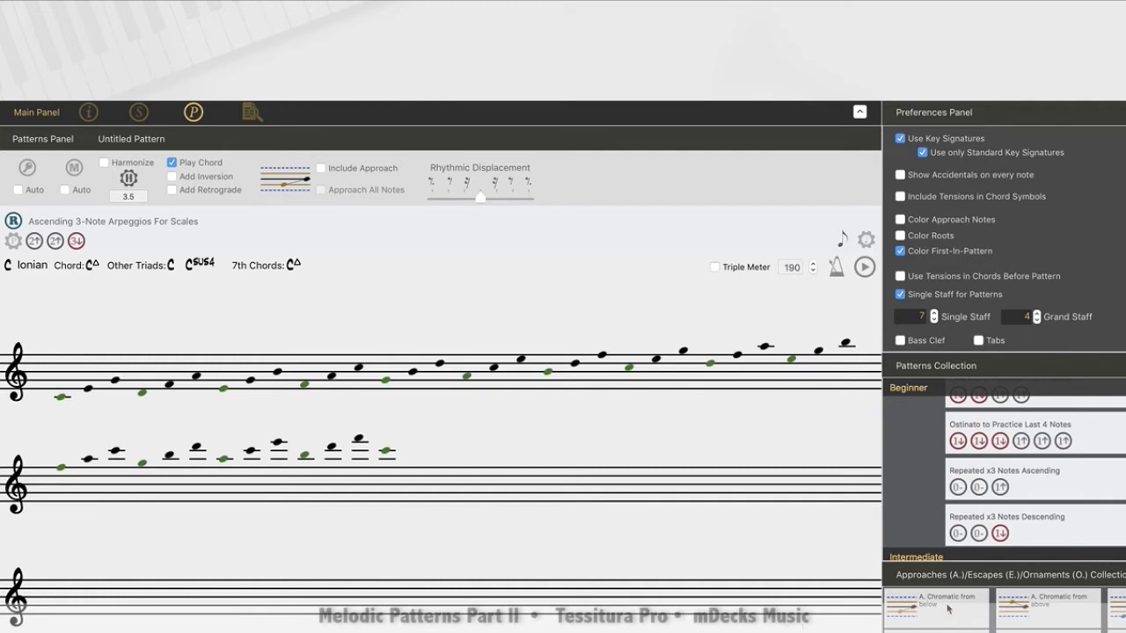
Step: Apply 'A. Chromatic from below', enable Color Approach Notes, and play the result
{"action": "left_click_drag", "start_coordinate": [949, 611], "coordinate": [348, 447]}
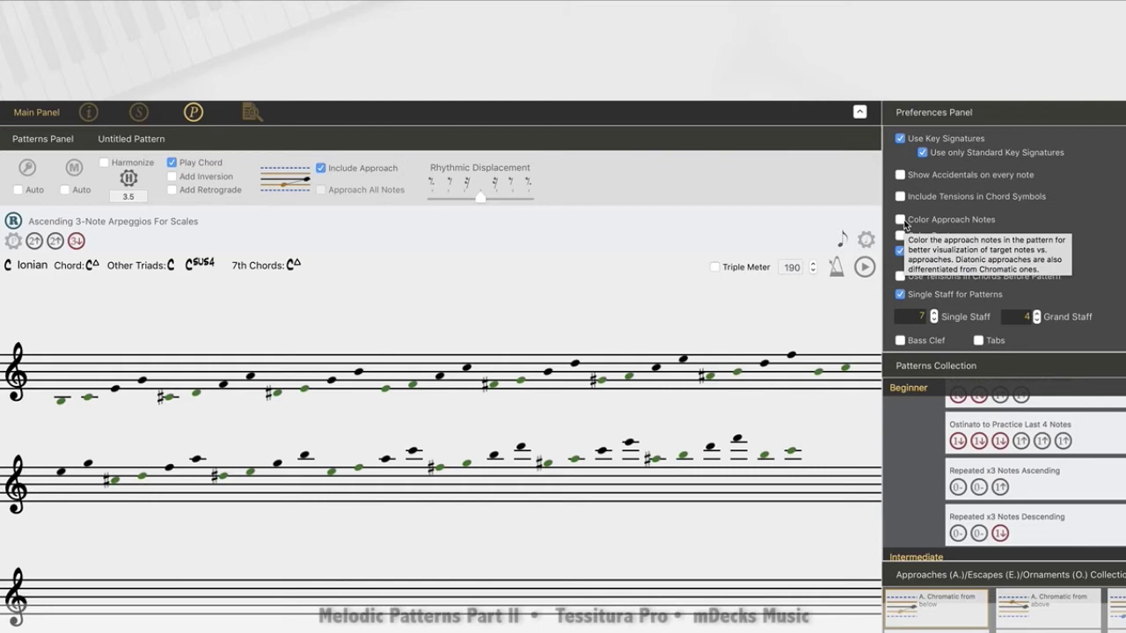
{"action": "left_click", "coordinate": [900, 220]}
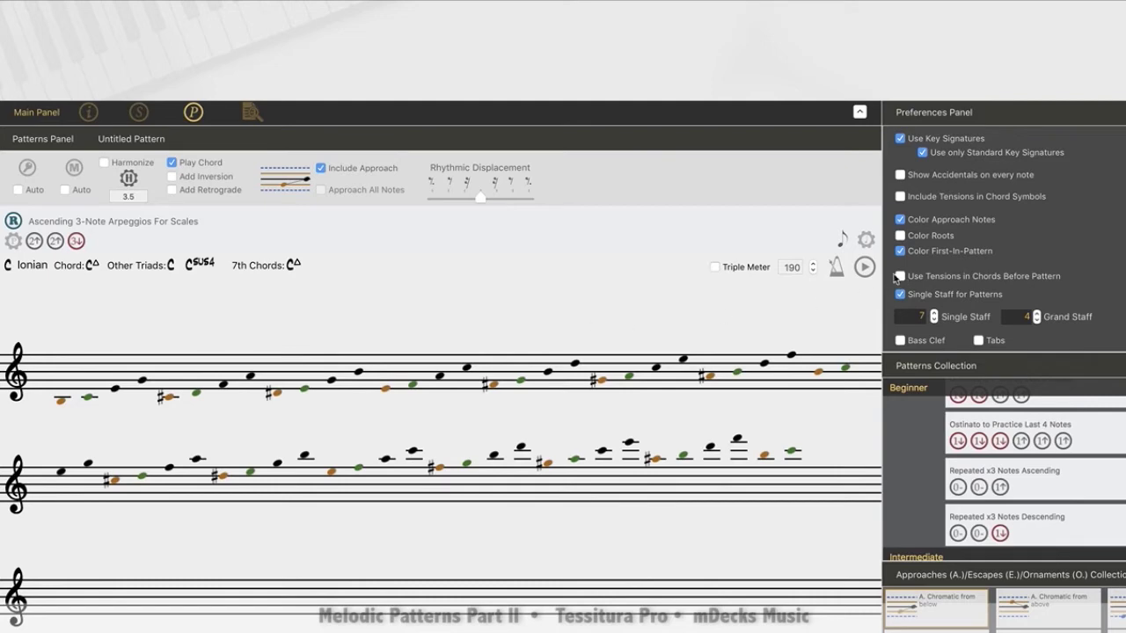
{"action": "left_click", "coordinate": [866, 267]}
{"action": "left_click", "coordinate": [866, 267]}
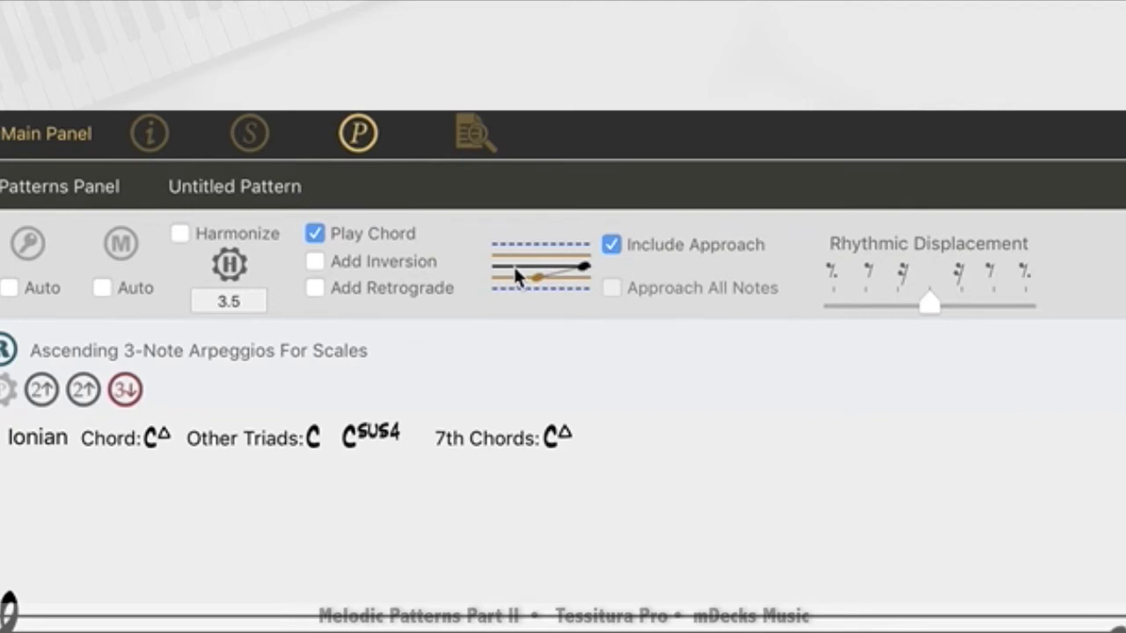
Step: Browse the Approaches/Escapes/Ornaments Collection down to the bottom and back to the top
{"action": "mouse_move", "coordinate": [584, 275]}
{"action": "mouse_move", "coordinate": [530, 294]}
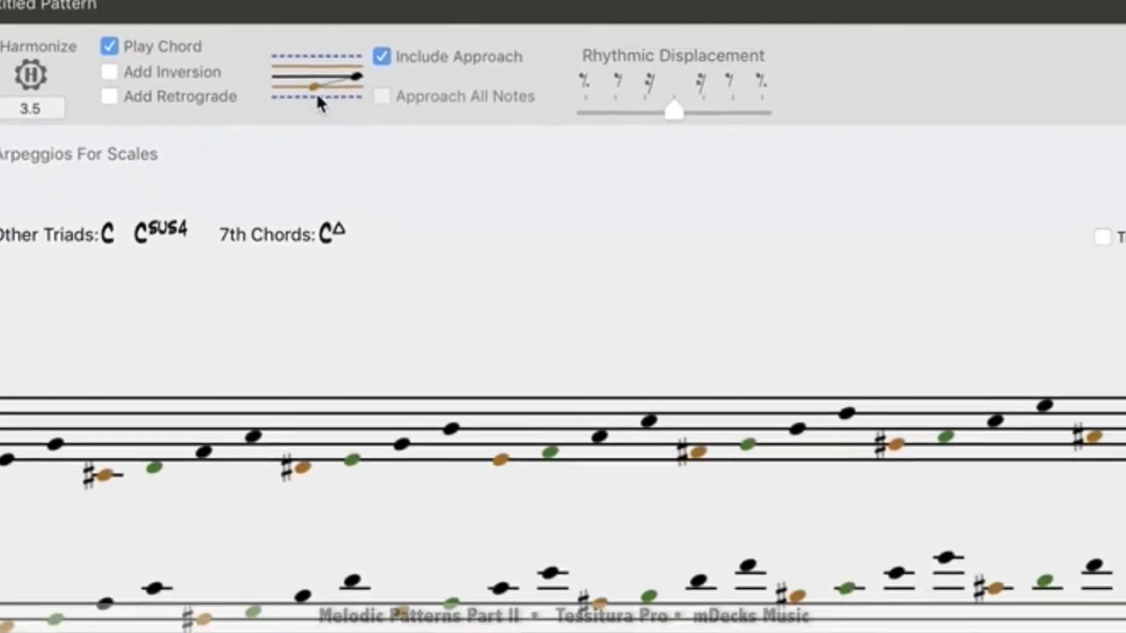
{"action": "mouse_move", "coordinate": [530, 294]}
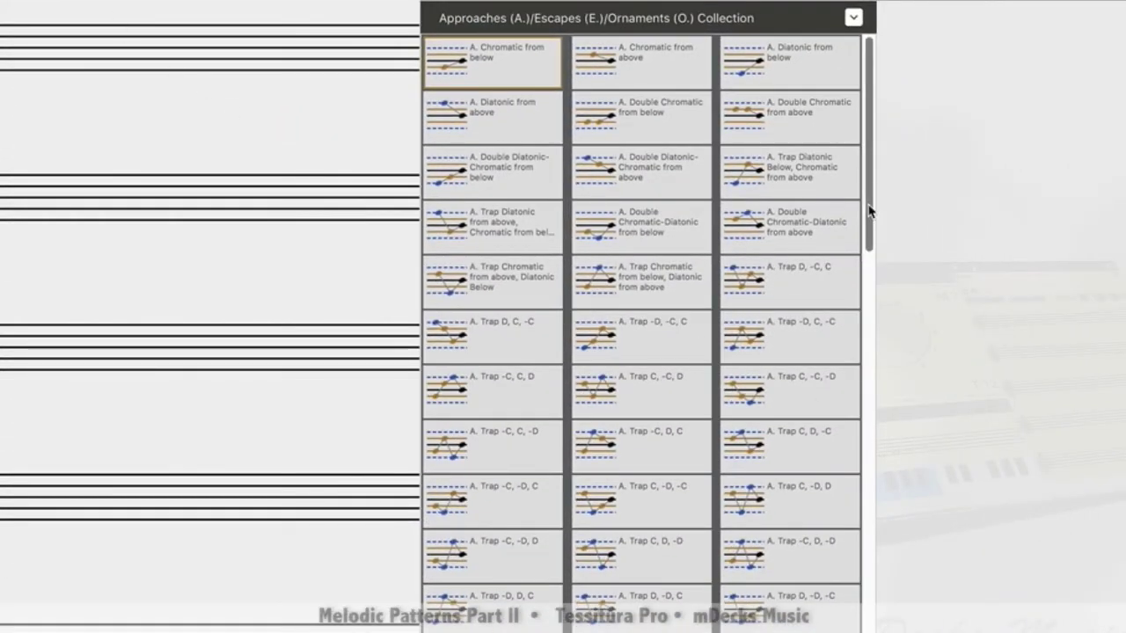
{"action": "left_click_drag", "start_coordinate": [869, 211], "coordinate": [864, 557]}
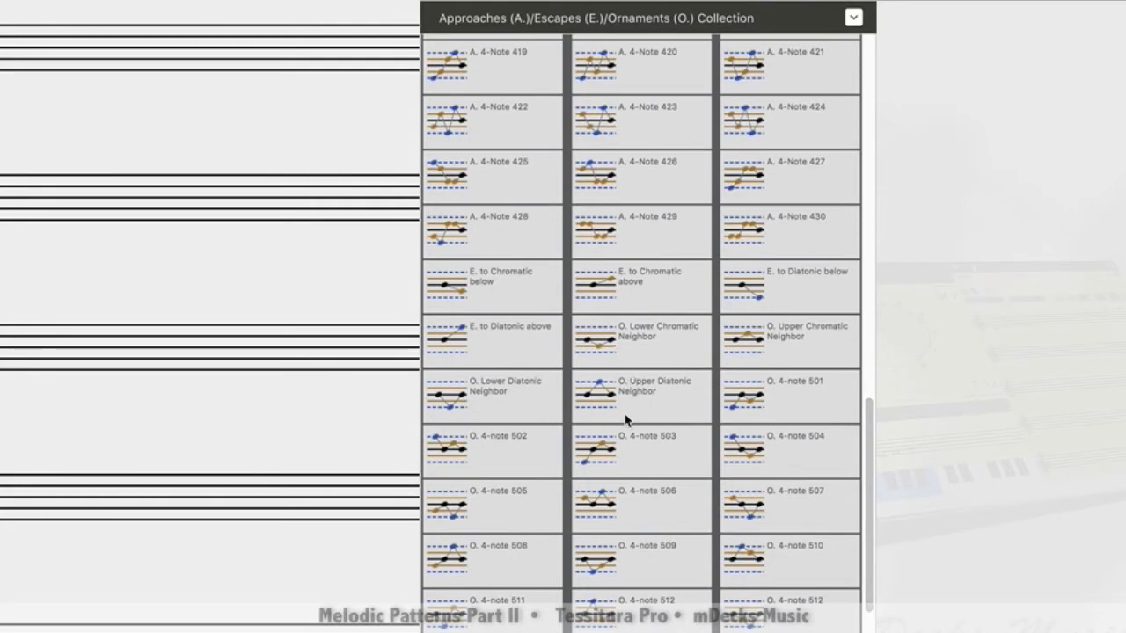
{"action": "left_click_drag", "start_coordinate": [867, 414], "coordinate": [867, 475]}
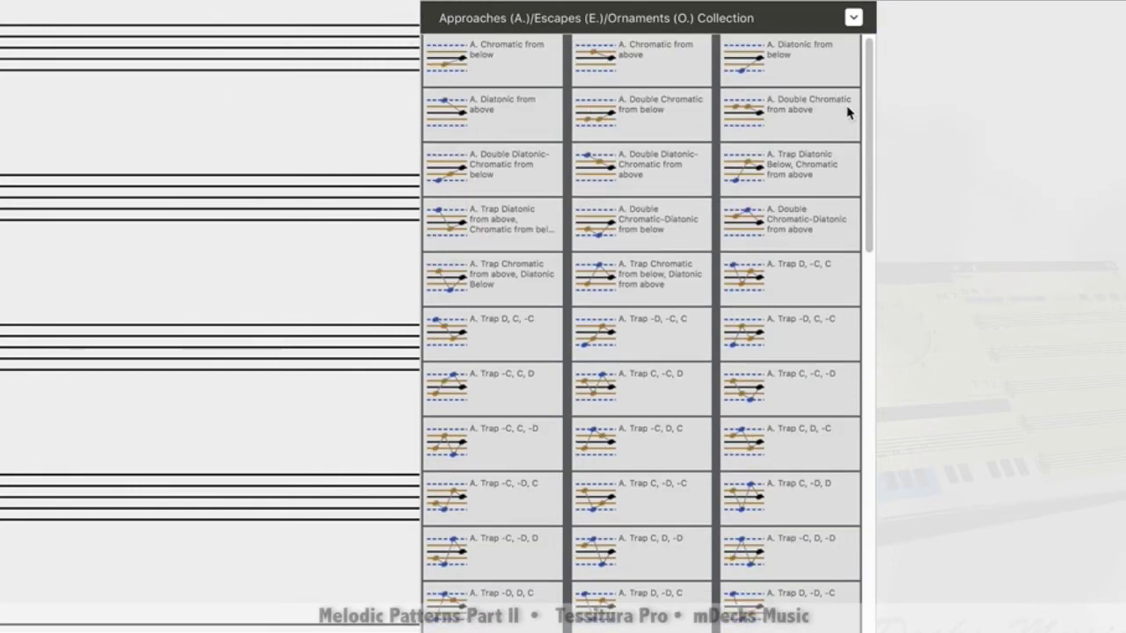
Step: Apply the 'A. Diatonic from below' approach to the staff and play it
{"action": "left_click", "coordinate": [813, 72]}
{"action": "left_click_drag", "start_coordinate": [814, 72], "coordinate": [390, 337]}
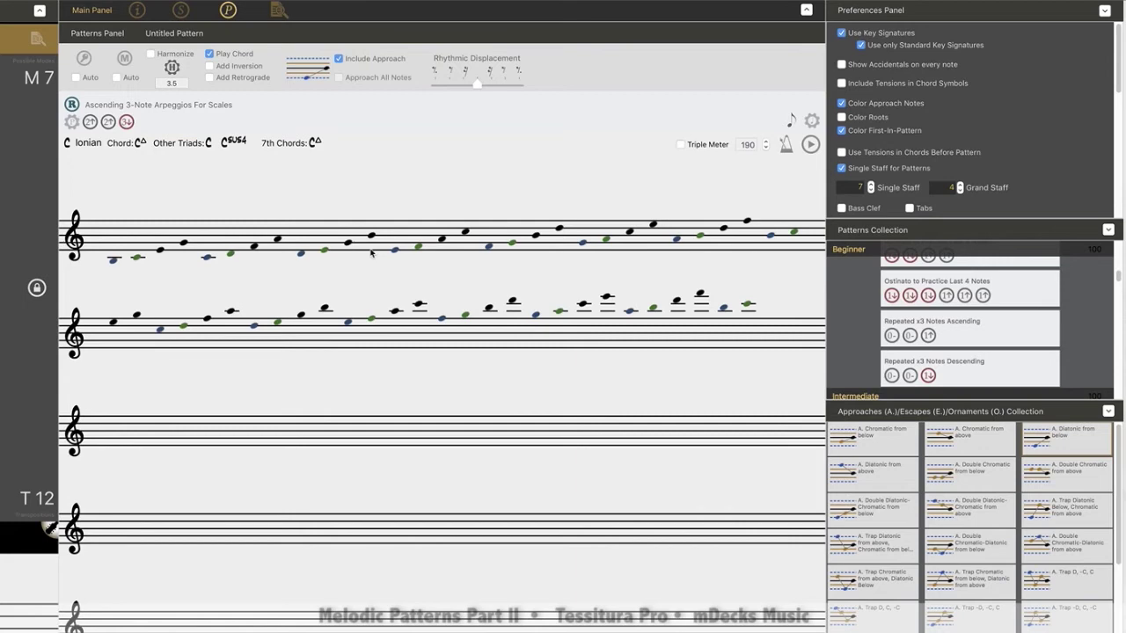
{"action": "left_click", "coordinate": [810, 146]}
Step: Apply the diatonic-from-above approach, play it, then scroll down to the O. 4-note tiles
{"action": "left_click_drag", "start_coordinate": [890, 463], "coordinate": [534, 283]}
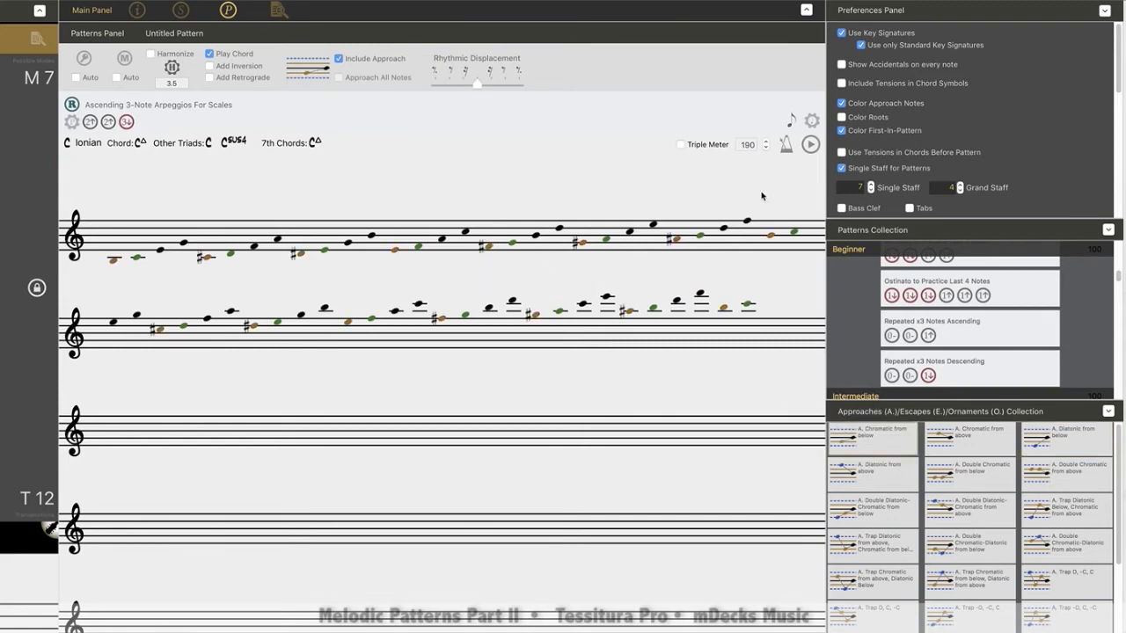
{"action": "left_click", "coordinate": [810, 146]}
{"action": "scroll", "coordinate": [1112, 502], "scroll_direction": "down", "scroll_amount": 4}
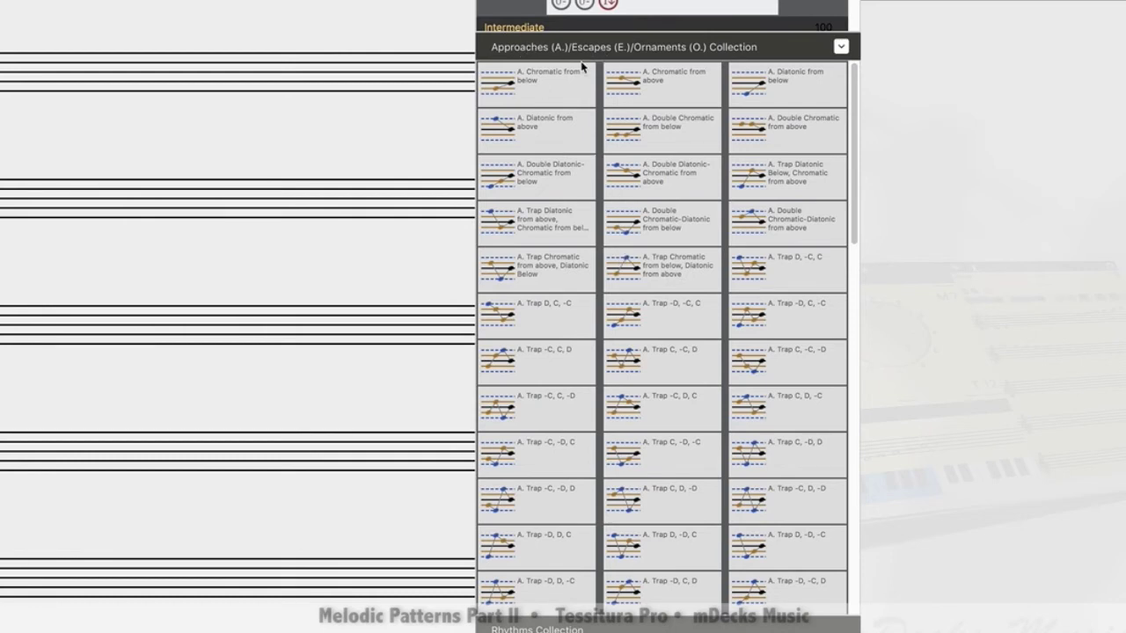
{"action": "mouse_move", "coordinate": [655, 56]}
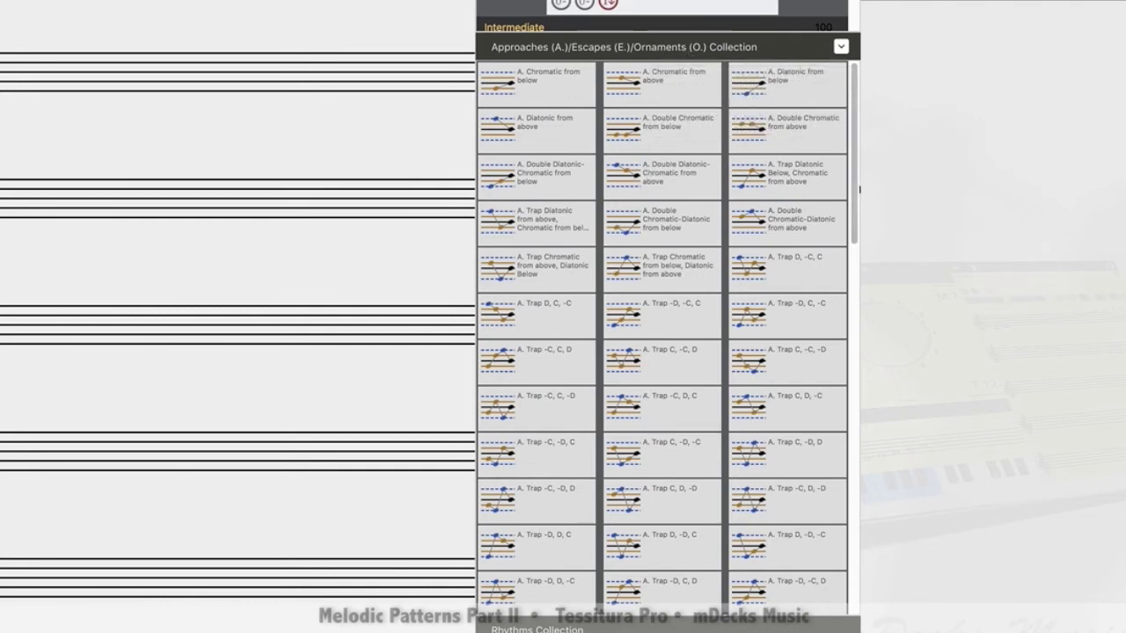
{"action": "left_click_drag", "start_coordinate": [857, 202], "coordinate": [851, 506]}
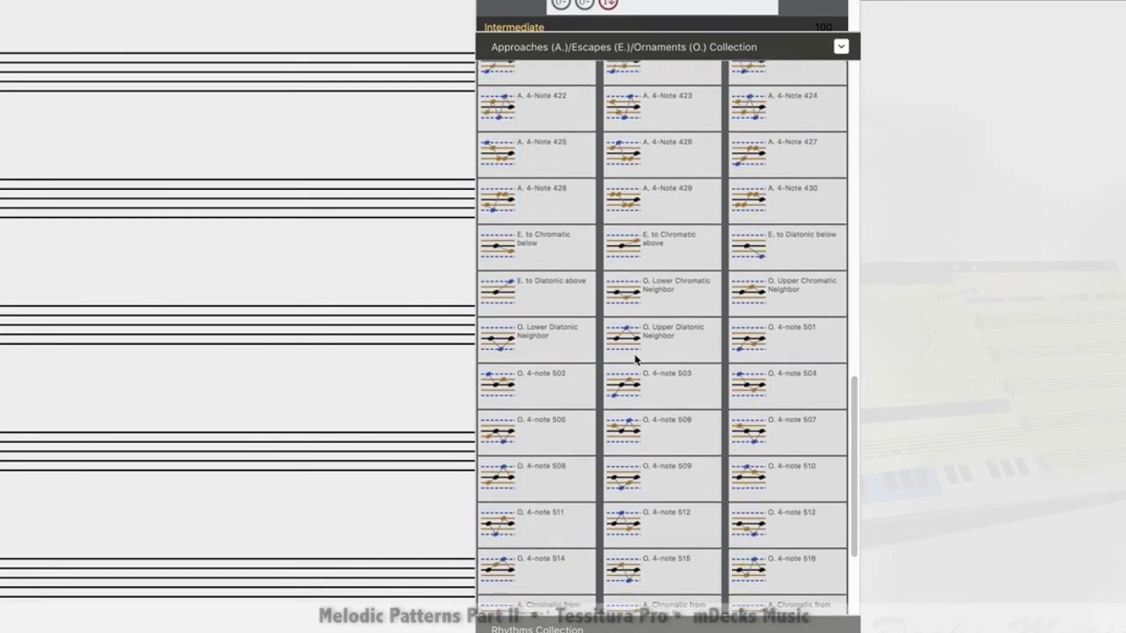
{"action": "scroll", "coordinate": [810, 395], "scroll_direction": "down", "scroll_amount": 1}
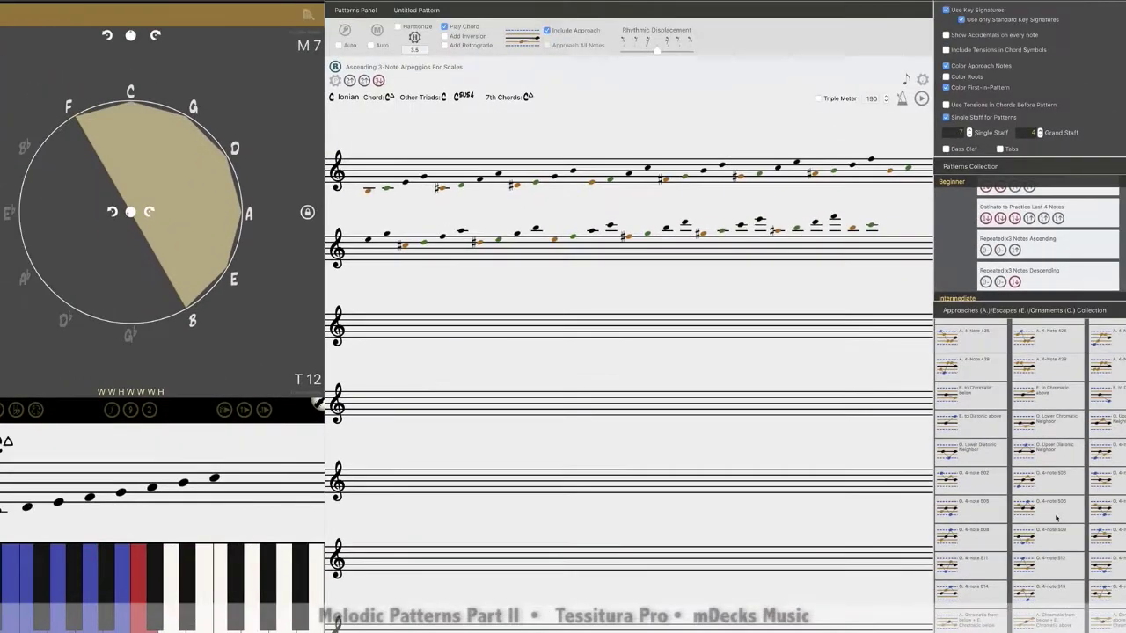
Step: Apply the O. 4-note 506 ornament to the arpeggio staves and play it back
{"action": "left_click_drag", "start_coordinate": [730, 406], "coordinate": [352, 312]}
{"action": "left_click_drag", "start_coordinate": [800, 446], "coordinate": [601, 280]}
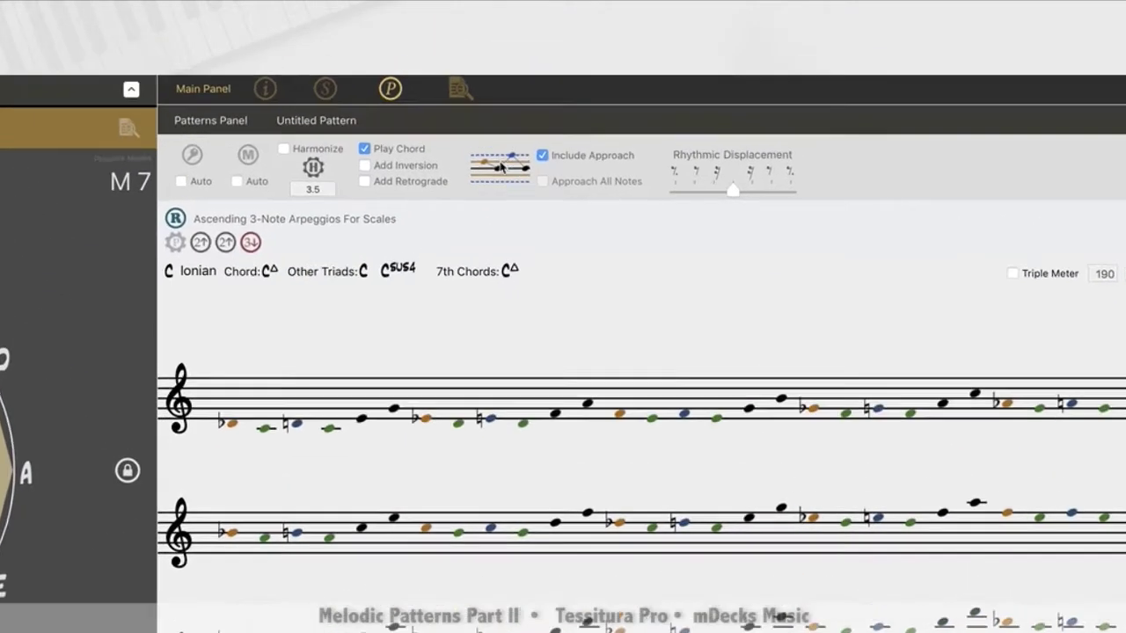
{"action": "mouse_move", "coordinate": [517, 40]}
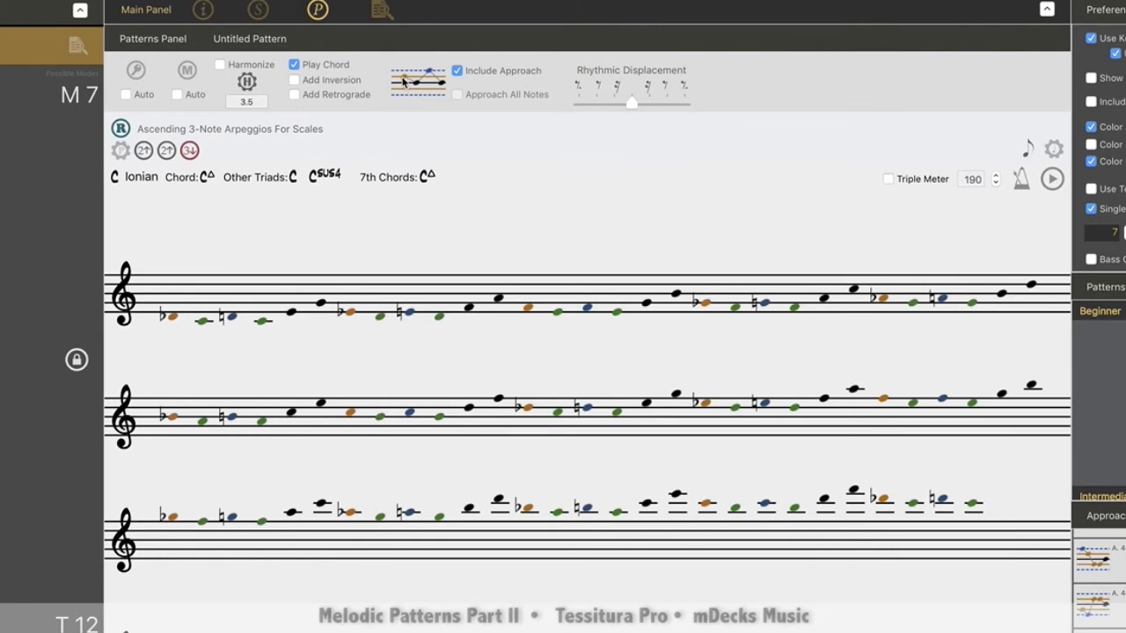
{"action": "mouse_move", "coordinate": [405, 82]}
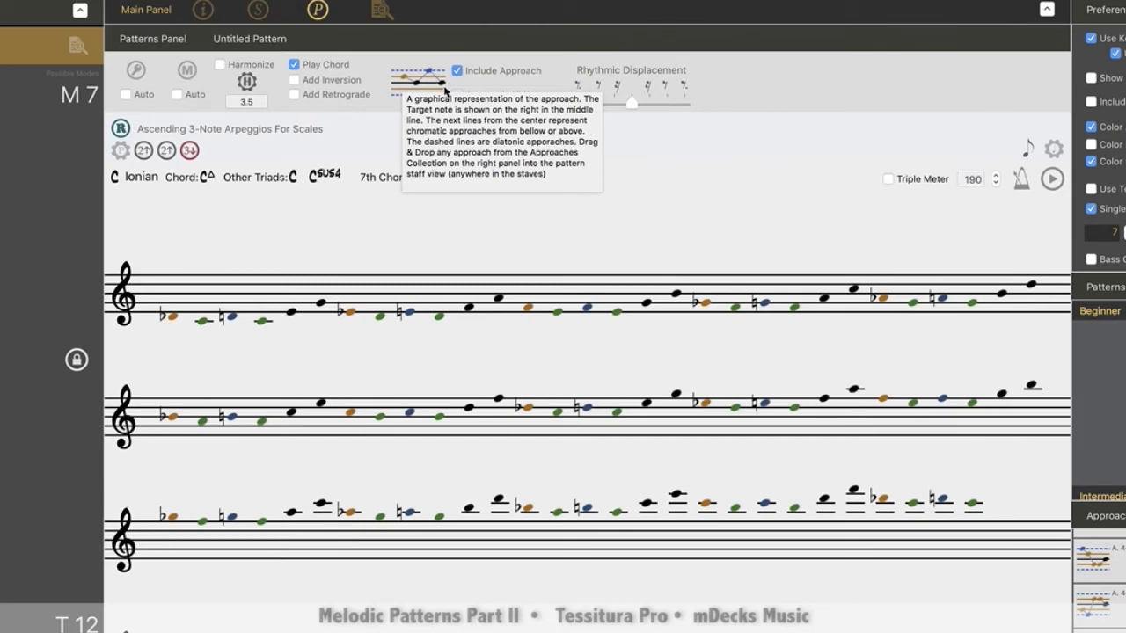
{"action": "left_click", "coordinate": [1050, 179]}
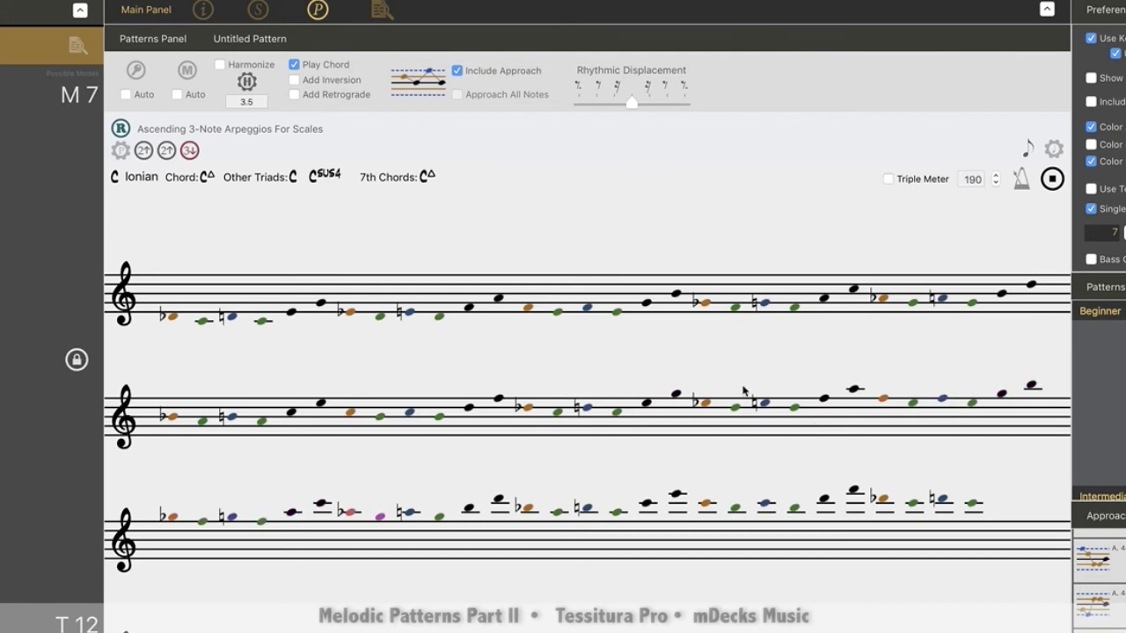
{"action": "left_click", "coordinate": [1052, 179]}
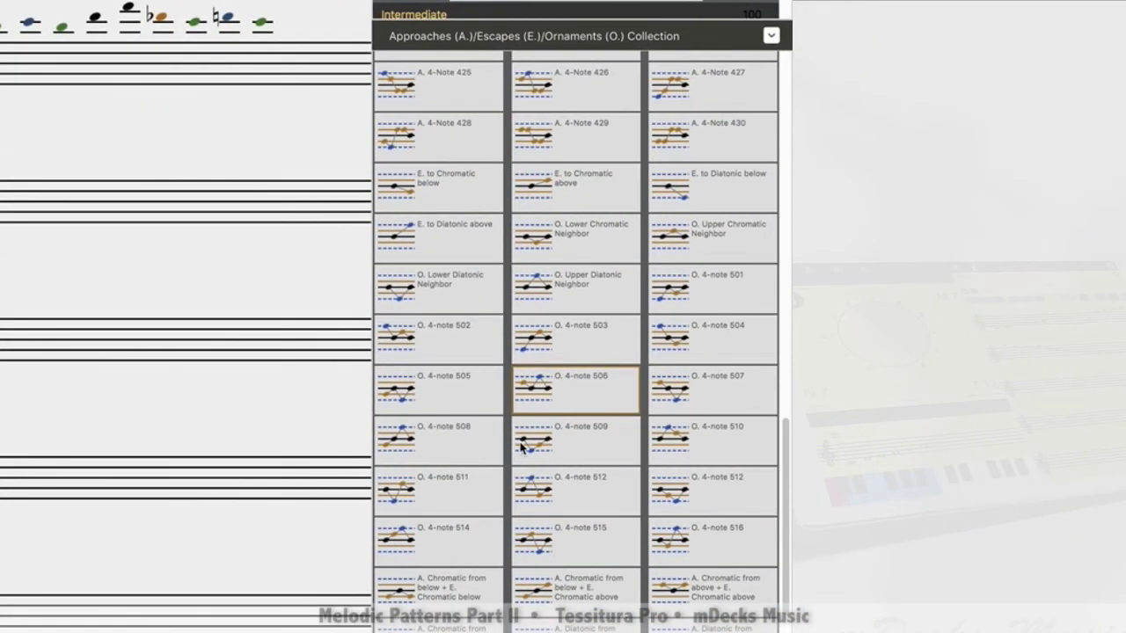
Step: Switch to the E. to Chromatic below pattern and play the new version
{"action": "left_click_drag", "start_coordinate": [786, 440], "coordinate": [787, 502]}
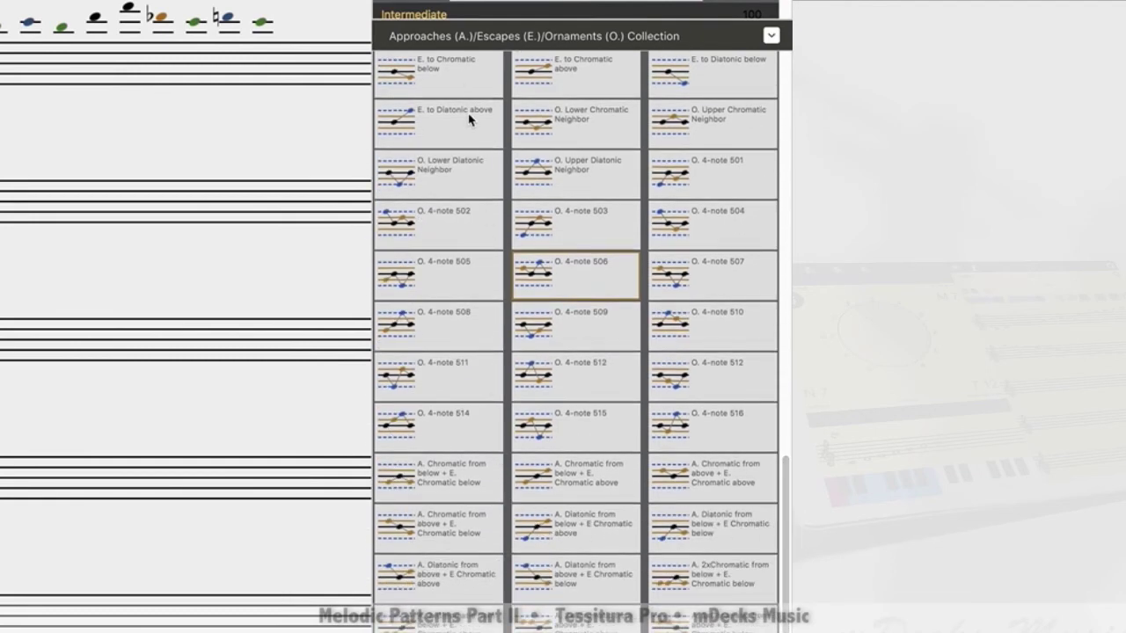
{"action": "left_click", "coordinate": [467, 82]}
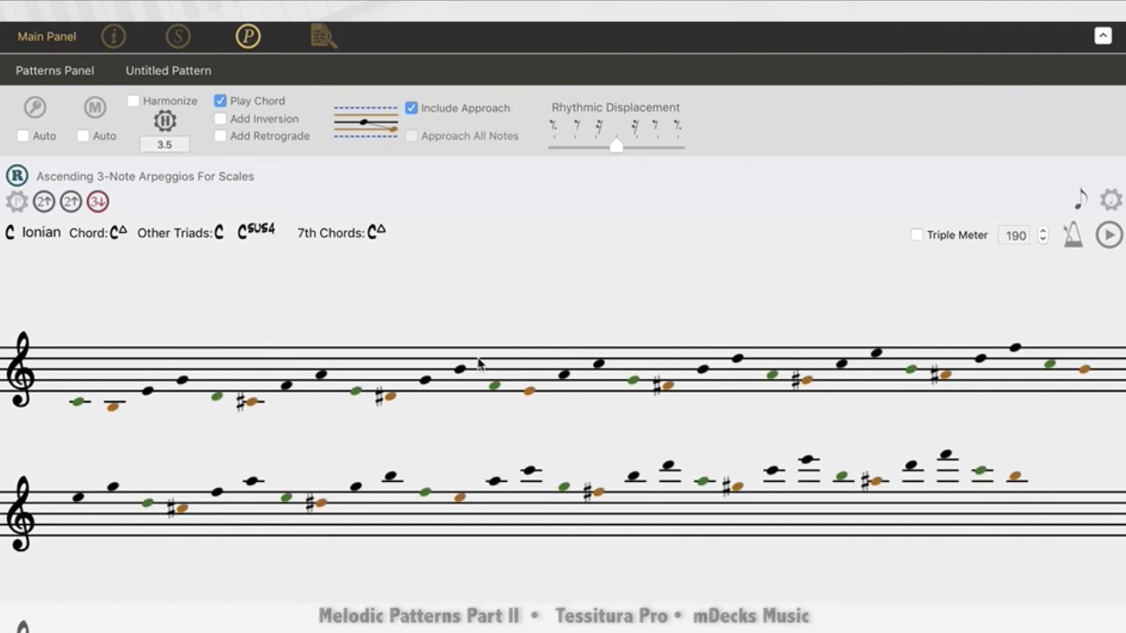
{"action": "left_click", "coordinate": [1106, 239]}
{"action": "left_click", "coordinate": [1108, 234]}
Step: Enable Approach All Notes and play it with the current and then a different approach
{"action": "left_click", "coordinate": [412, 137]}
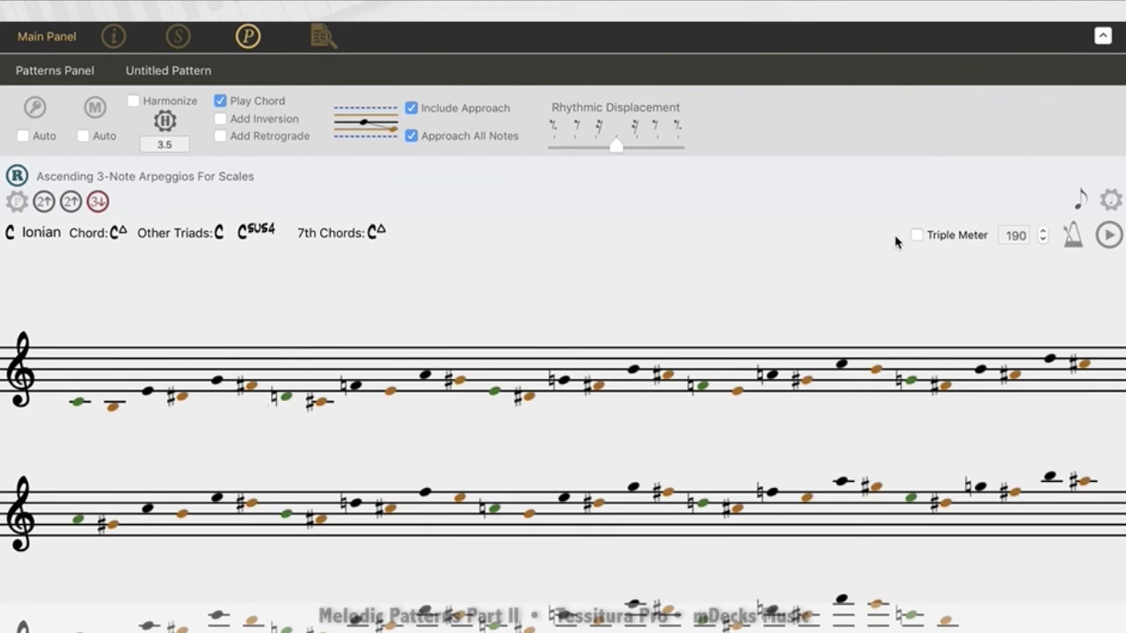
{"action": "left_click", "coordinate": [1108, 236]}
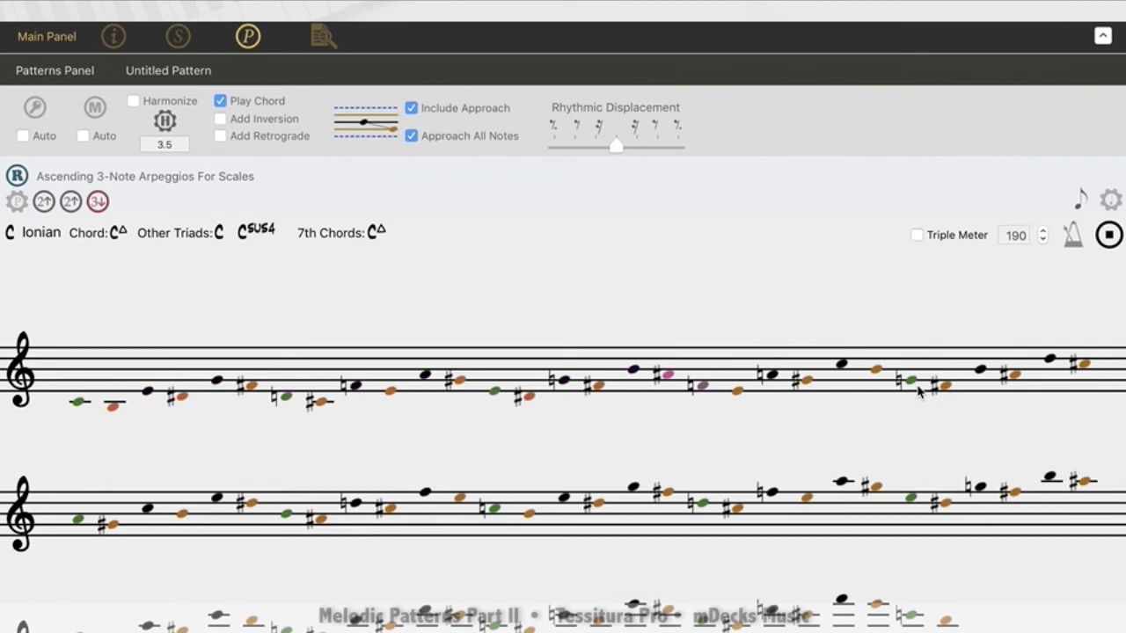
{"action": "left_click", "coordinate": [1106, 237]}
{"action": "left_click", "coordinate": [694, 620]}
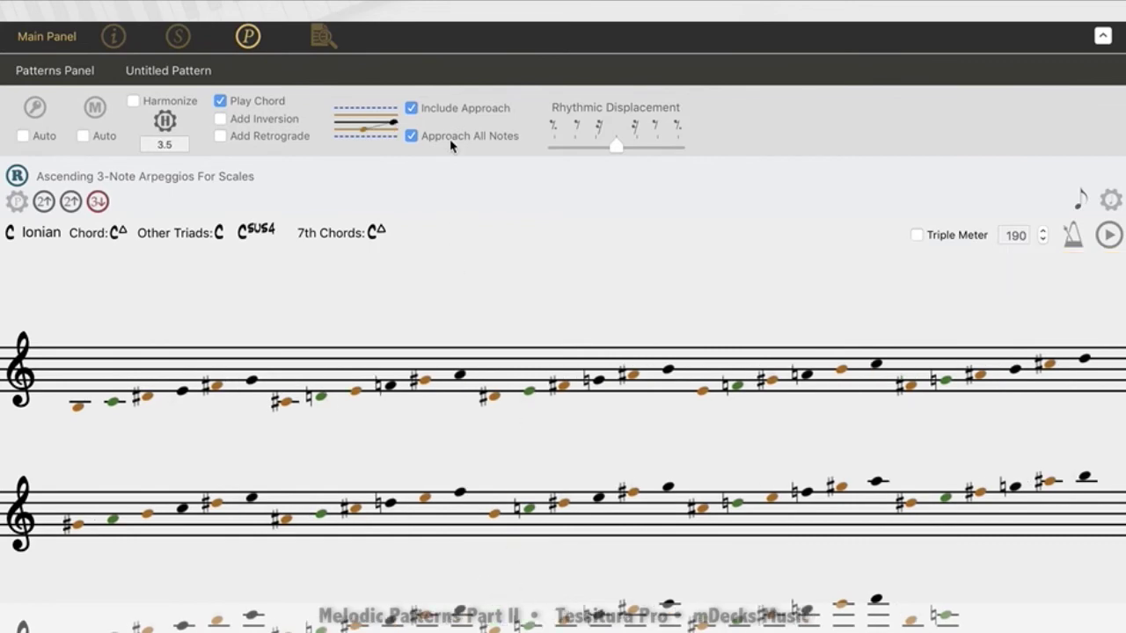
{"action": "left_click", "coordinate": [1108, 234]}
{"action": "left_click", "coordinate": [1109, 235]}
Step: Disable Approach All Notes again and play the pattern to compare
{"action": "left_click", "coordinate": [411, 135]}
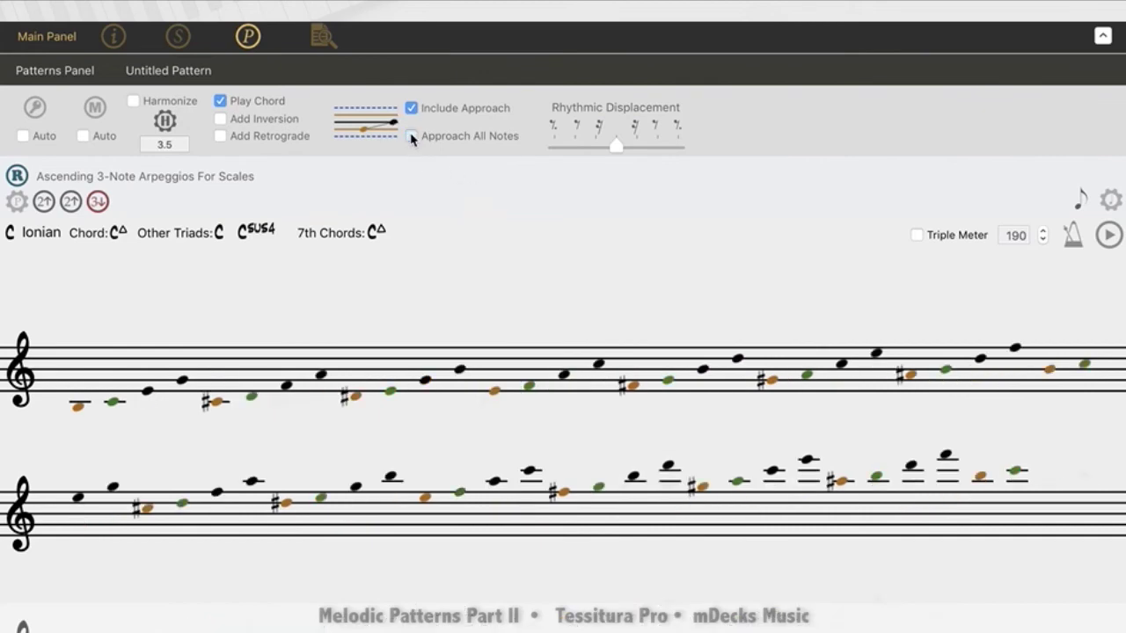
{"action": "left_click", "coordinate": [1101, 235]}
{"action": "left_click", "coordinate": [1106, 235]}
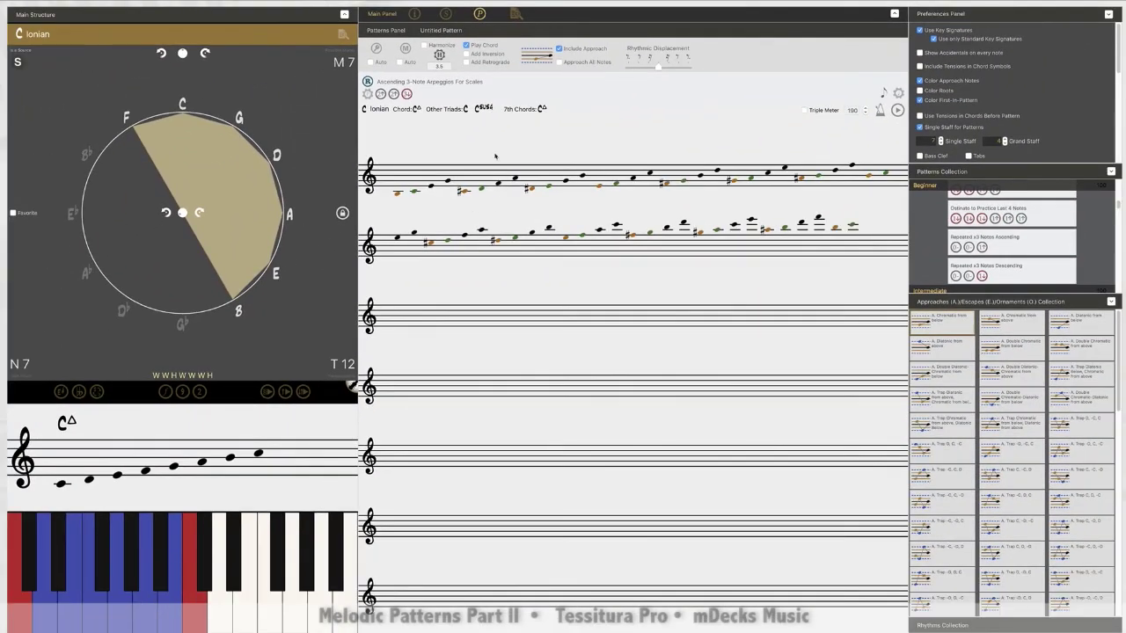
Step: Search structures for 'harmon' and set Harmonic Minor as the main C scale
{"action": "left_click", "coordinate": [516, 14]}
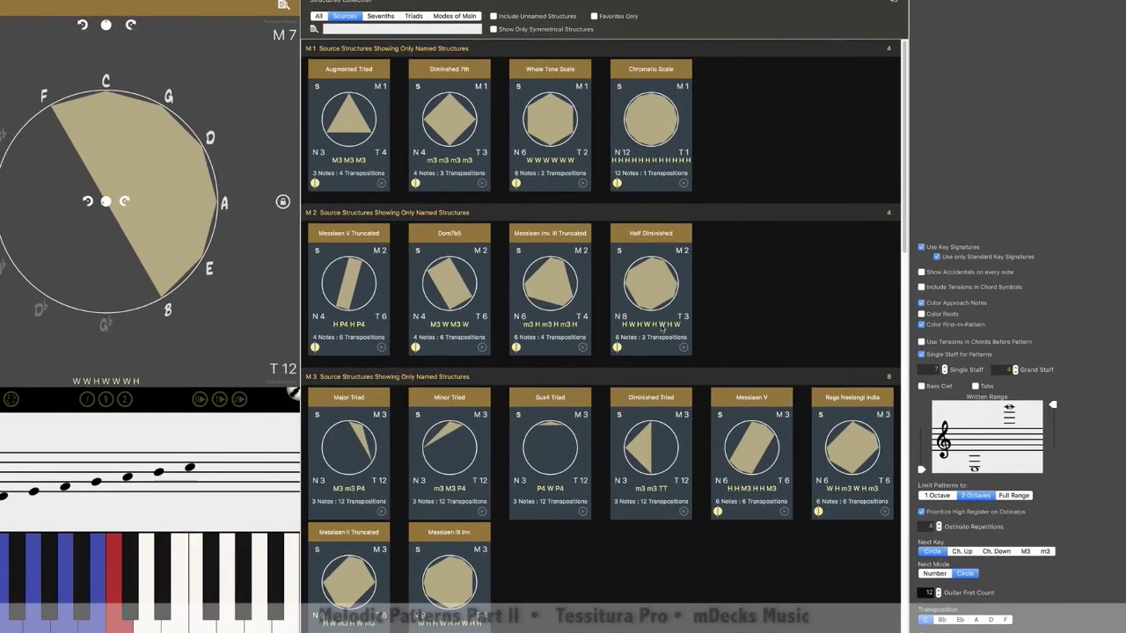
{"action": "left_click", "coordinate": [453, 30]}
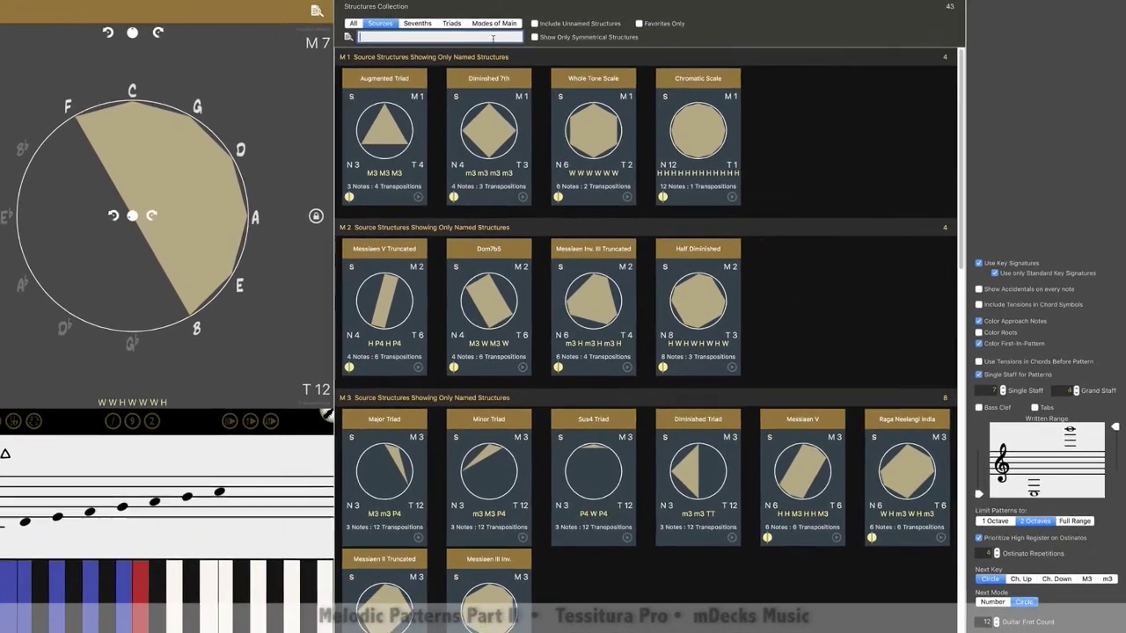
{"action": "type", "text": "harmon"}
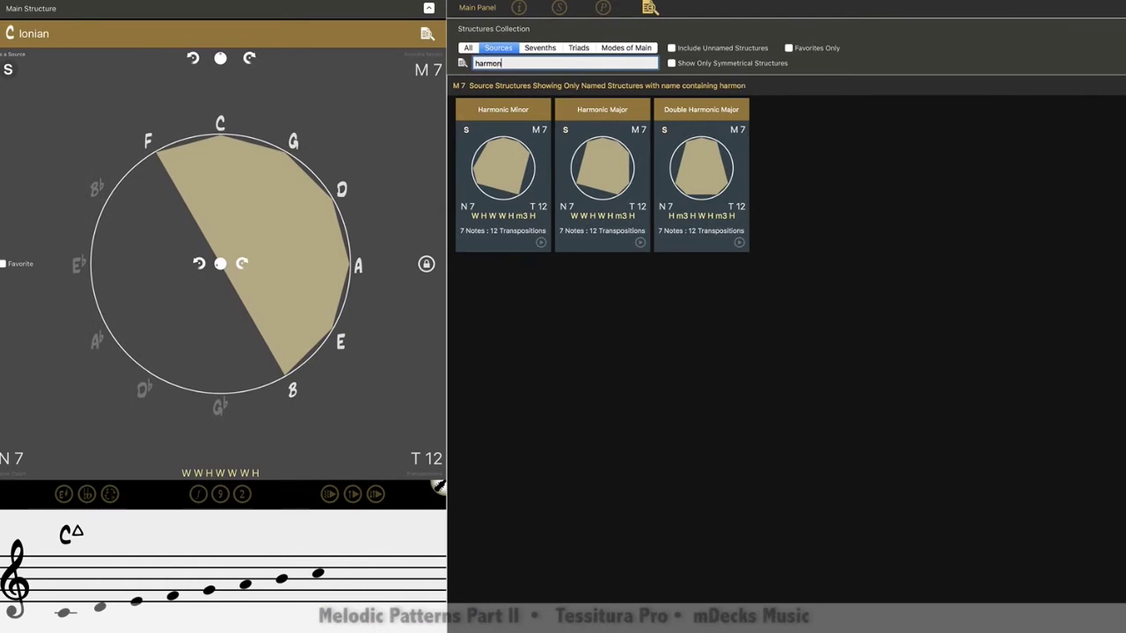
{"action": "left_click", "coordinate": [514, 168]}
{"action": "left_click_drag", "start_coordinate": [514, 168], "coordinate": [296, 209]}
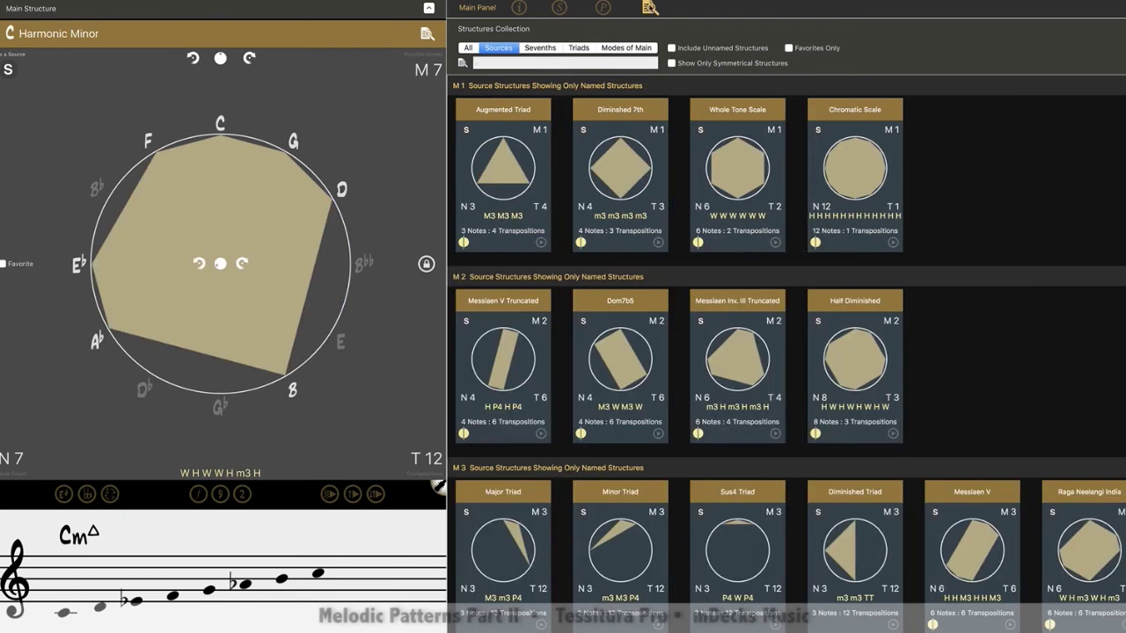
{"action": "left_click", "coordinate": [602, 7]}
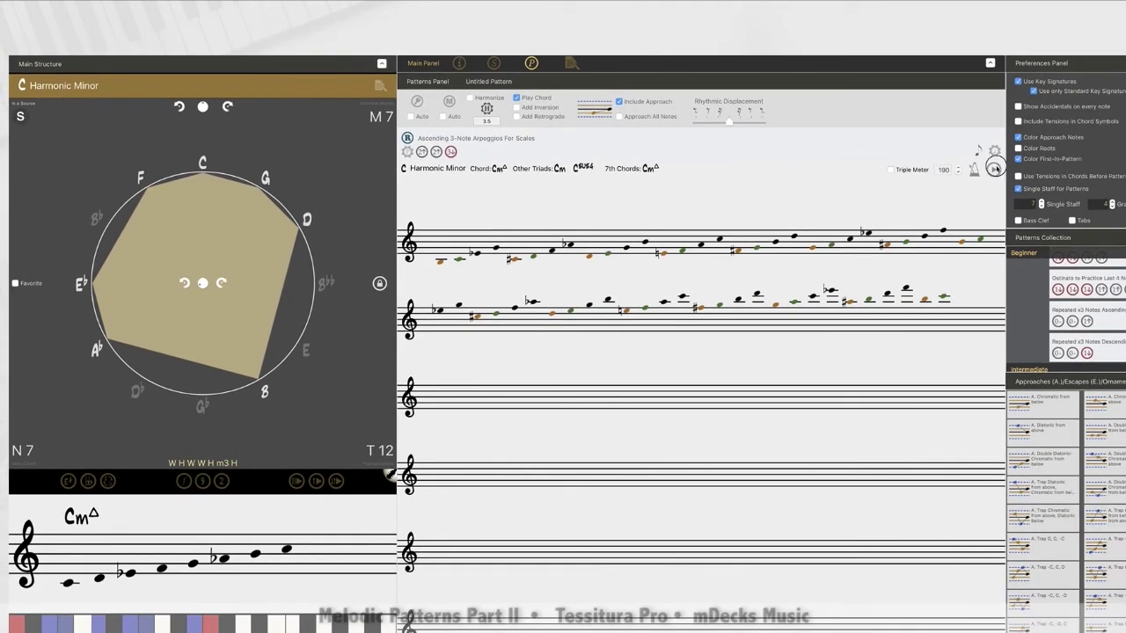
Step: Preview the harmonic minor arpeggio, then enable Approach All Notes and automatic mode cycling
{"action": "left_click", "coordinate": [992, 168]}
{"action": "left_click", "coordinate": [996, 174]}
{"action": "left_click", "coordinate": [619, 117]}
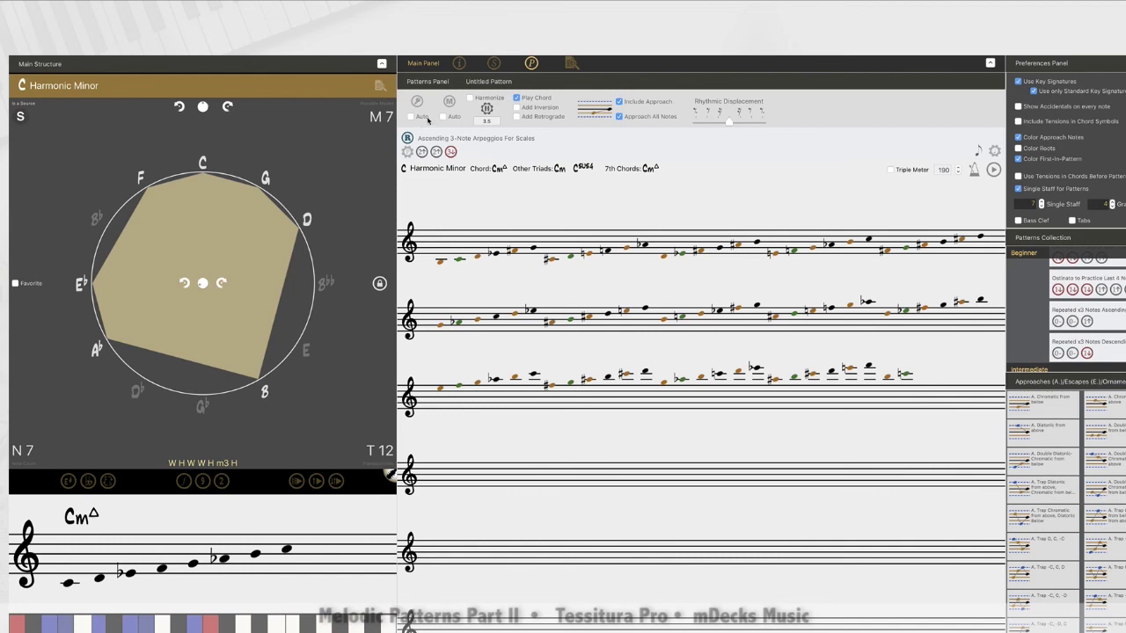
{"action": "left_click", "coordinate": [443, 117]}
Step: Raise the tempo to 230 and play the pattern at the faster speed
{"action": "left_click", "coordinate": [957, 167]}
{"action": "left_click", "coordinate": [957, 168]}
{"action": "left_click", "coordinate": [958, 168]}
{"action": "left_click", "coordinate": [993, 168]}
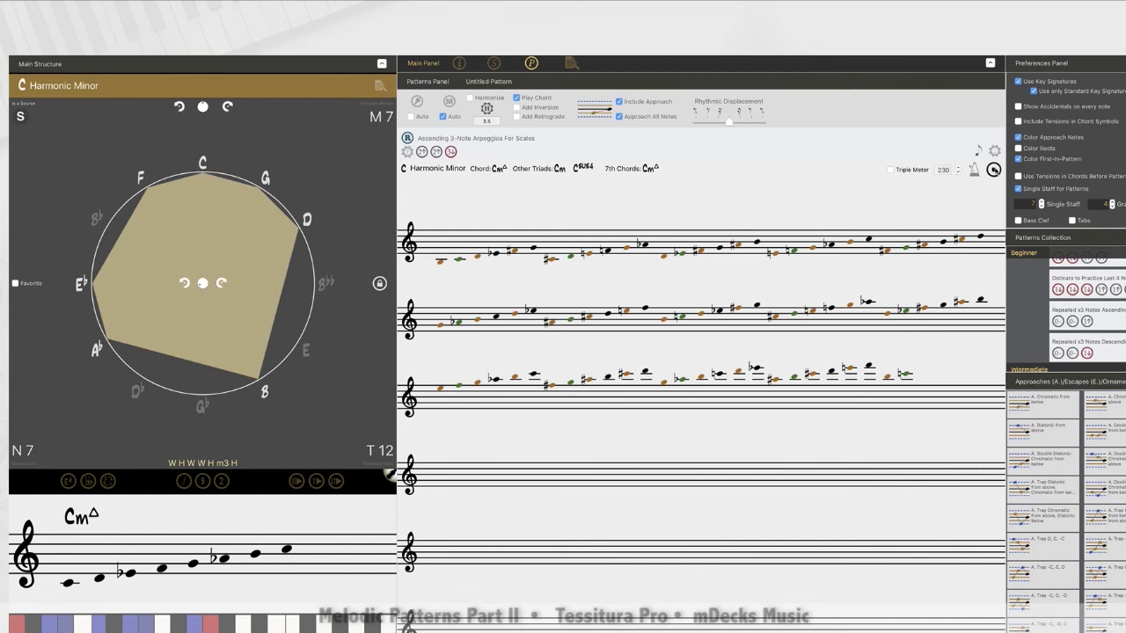